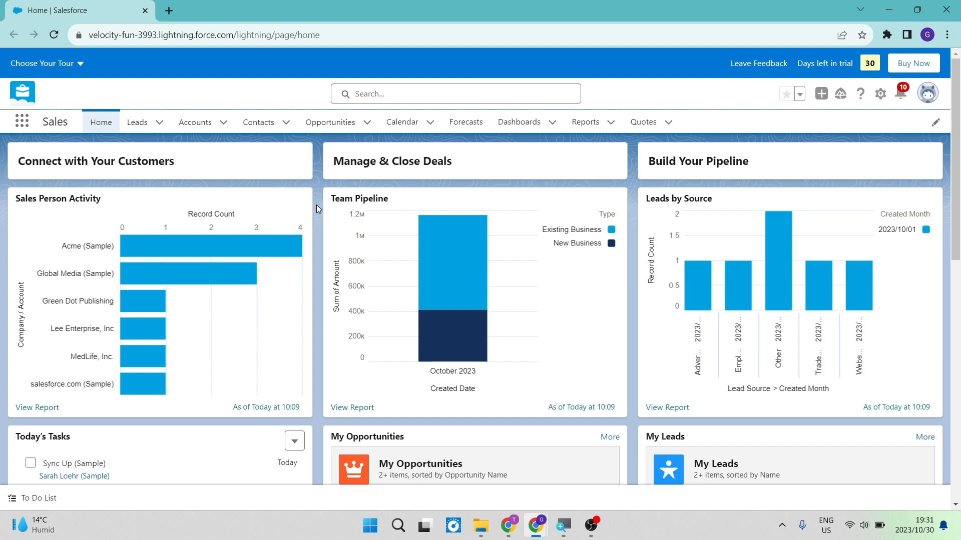
{"action": "scroll", "coordinate": [317, 206], "scroll_direction": "down", "scroll_amount": 3}
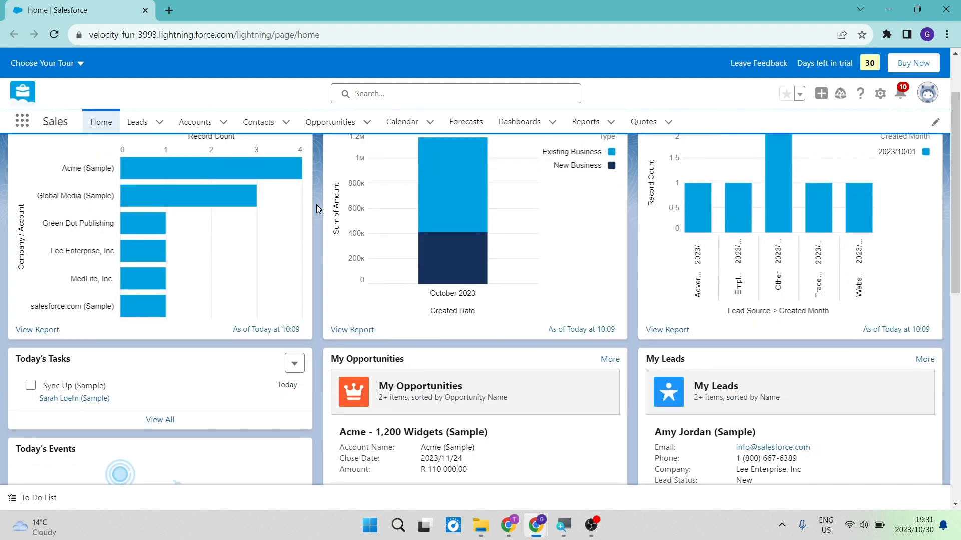
{"action": "scroll", "coordinate": [316, 206], "scroll_direction": "down", "scroll_amount": 5}
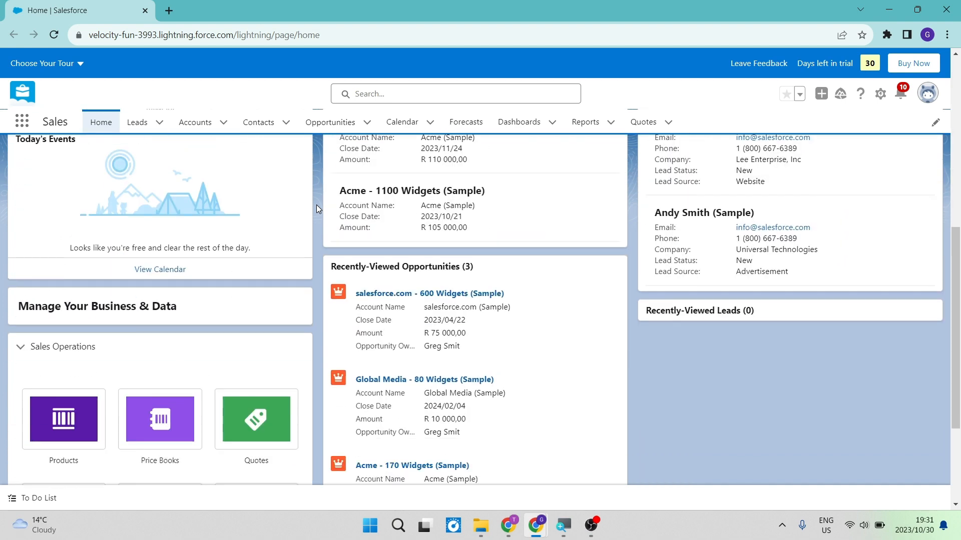
{"action": "scroll", "coordinate": [316, 205], "scroll_direction": "down", "scroll_amount": 2}
{"action": "scroll", "coordinate": [316, 205], "scroll_direction": "up", "scroll_amount": 8}
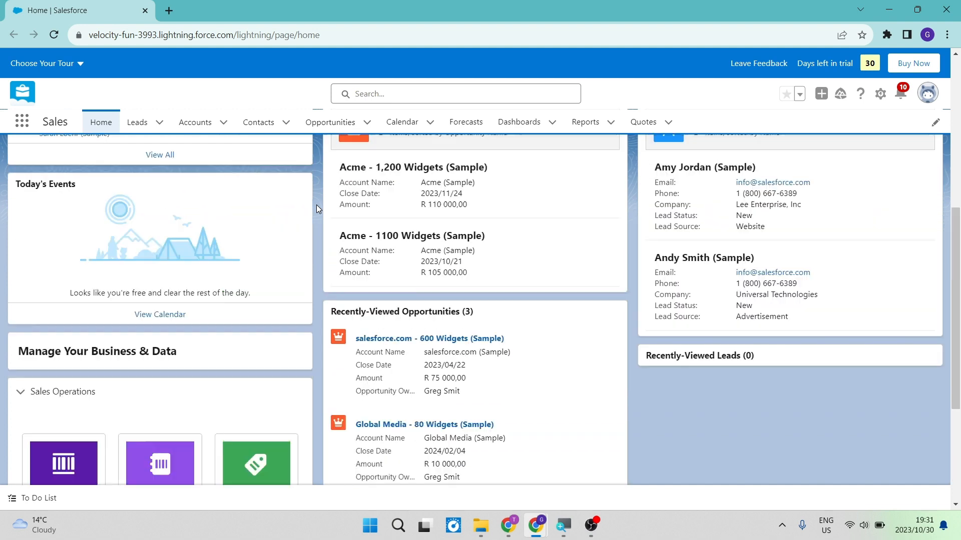
{"action": "scroll", "coordinate": [316, 208], "scroll_direction": "up", "scroll_amount": 3}
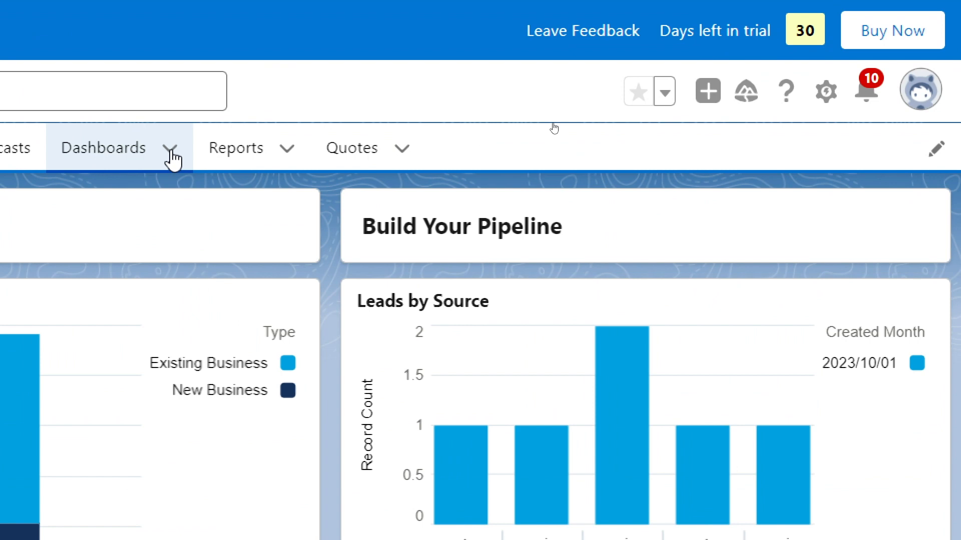
- Open the Dashboards list and look at the Create folder form without saving a folder
{"action": "left_click", "coordinate": [170, 150]}
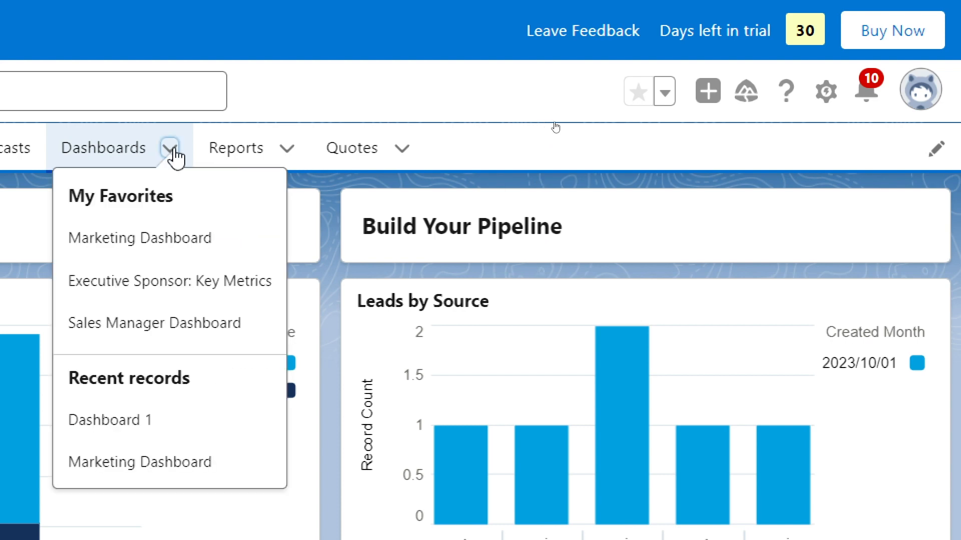
{"action": "left_click", "coordinate": [95, 149]}
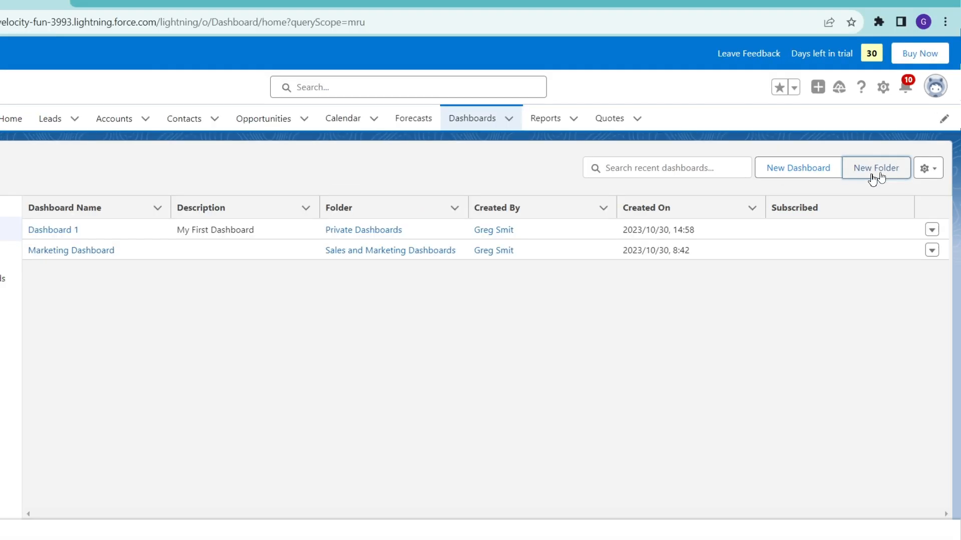
{"action": "left_click", "coordinate": [801, 179]}
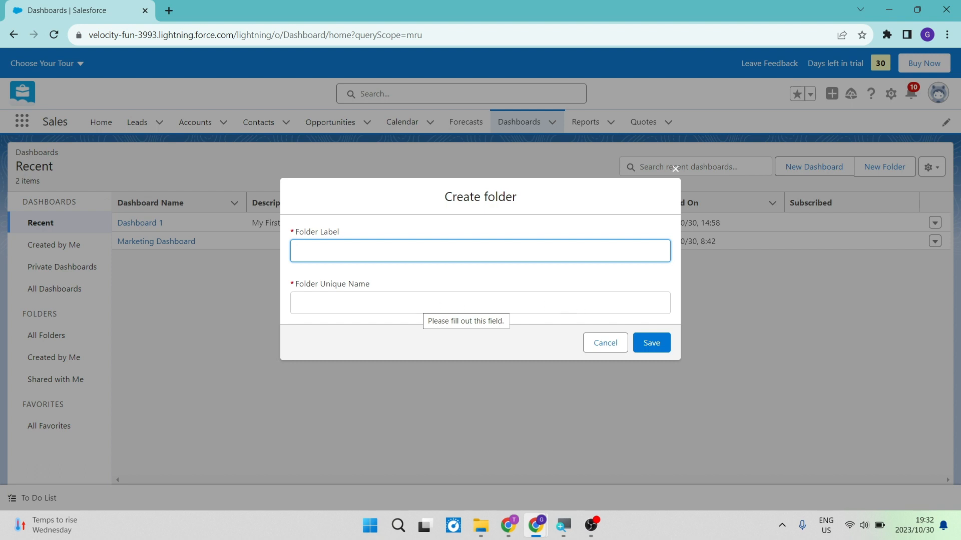
{"action": "left_click", "coordinate": [604, 346]}
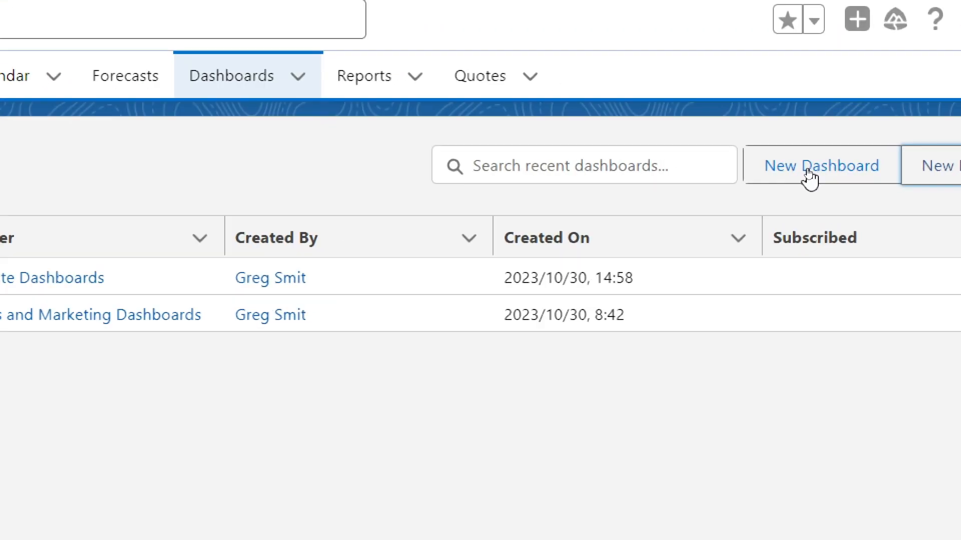
- Start a new dashboard and name it Dashboard 2
{"action": "left_click", "coordinate": [809, 175]}
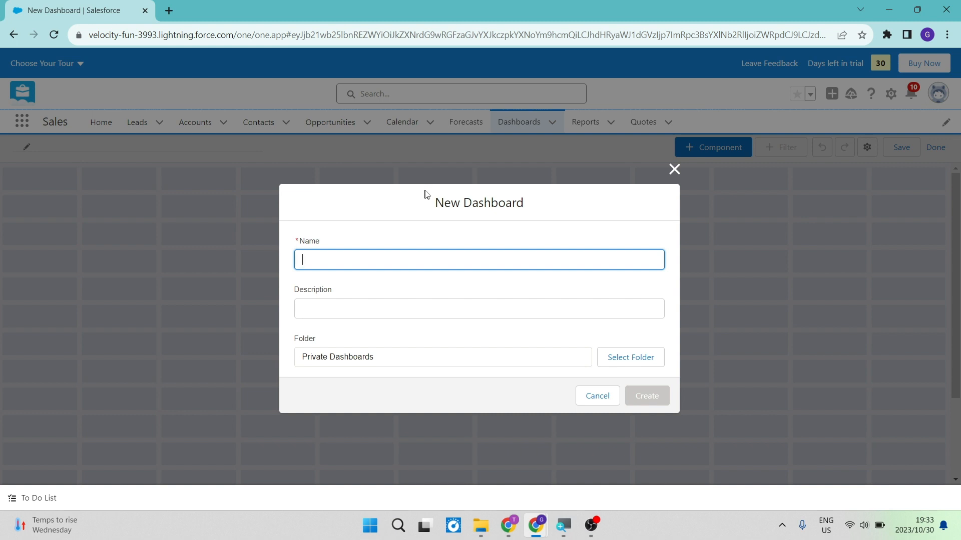
{"action": "left_click", "coordinate": [381, 260]}
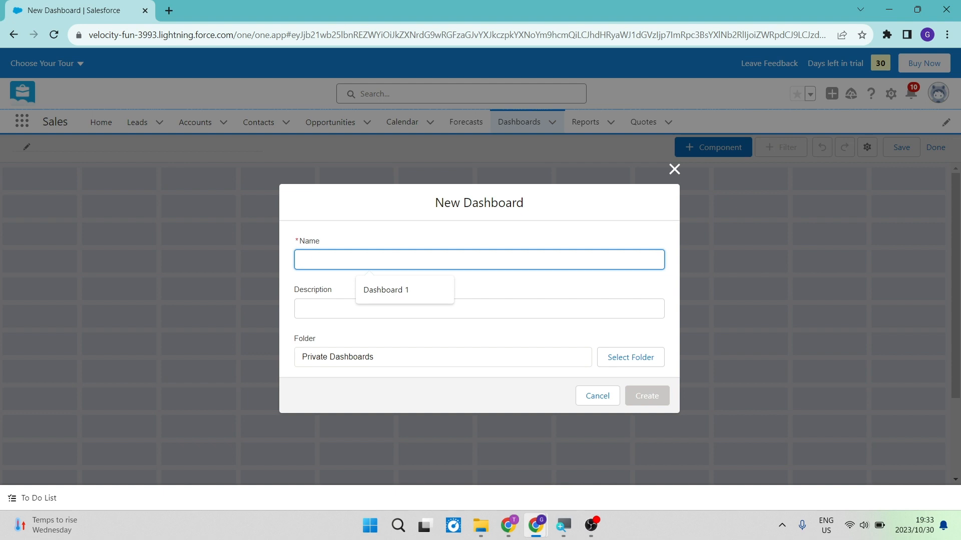
{"action": "type", "text": "Dash"}
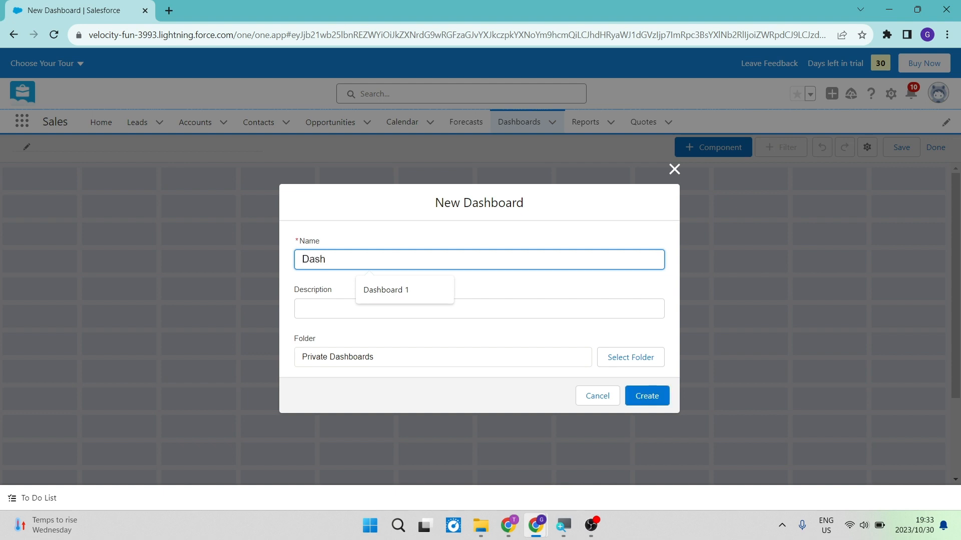
{"action": "key", "text": "Down"}
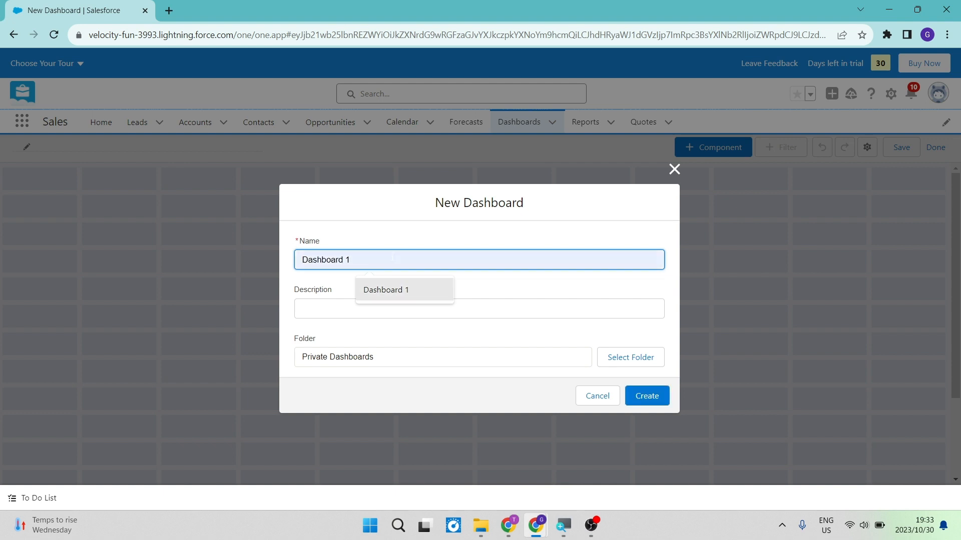
{"action": "left_click", "coordinate": [393, 288]}
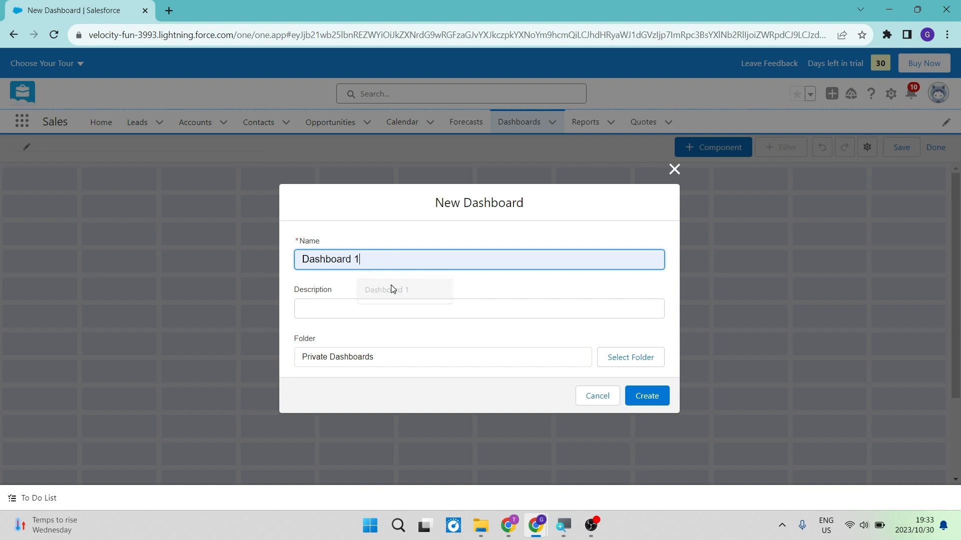
{"action": "key", "text": "BackSpace"}
{"action": "type", "text": "2"}
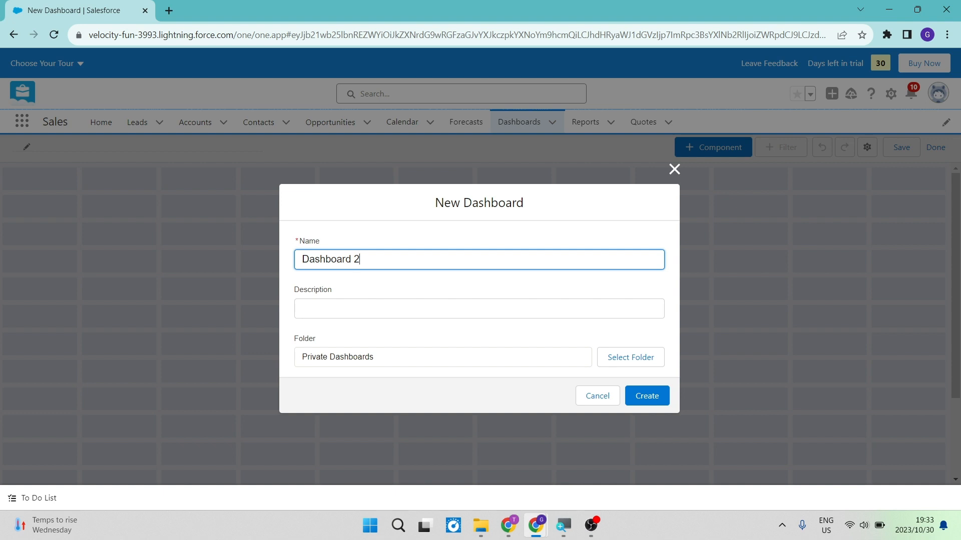
- Set the new dashboard's description to My Second Dashboard
{"action": "left_click", "coordinate": [393, 309]}
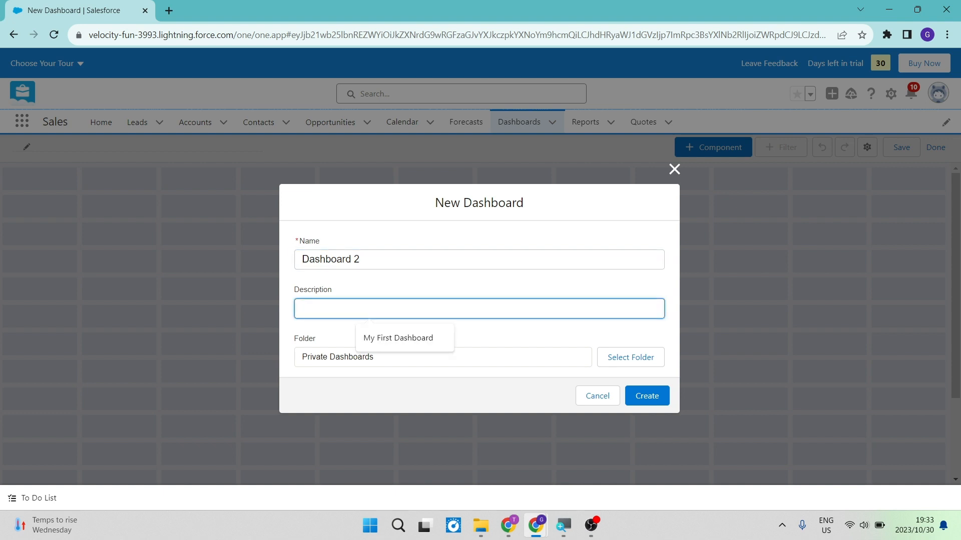
{"action": "left_click", "coordinate": [392, 337]}
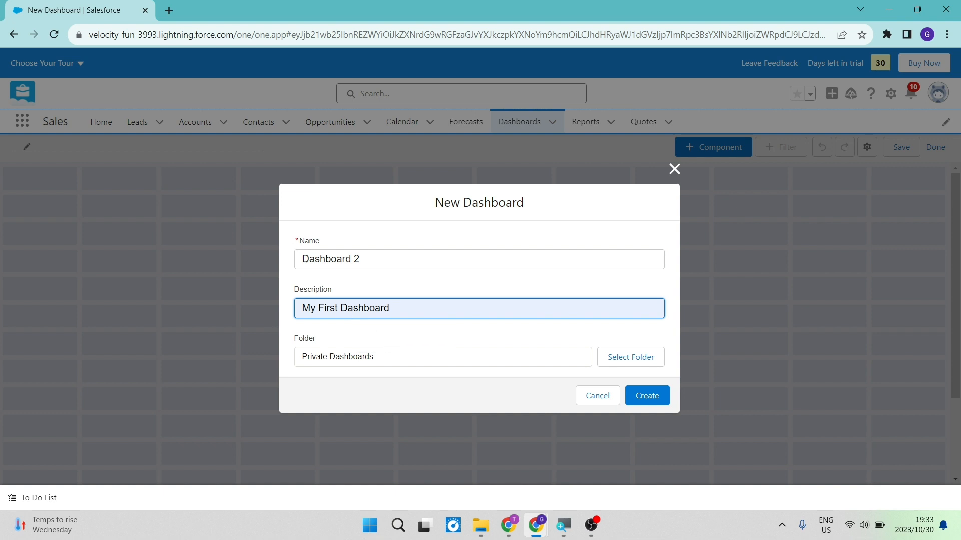
{"action": "key", "text": "BackSpace"}
{"action": "key", "text": "BackSpace"}
{"action": "key", "text": "BackSpace"}
{"action": "key", "text": "BackSpace"}
{"action": "key", "text": "BackSpace"}
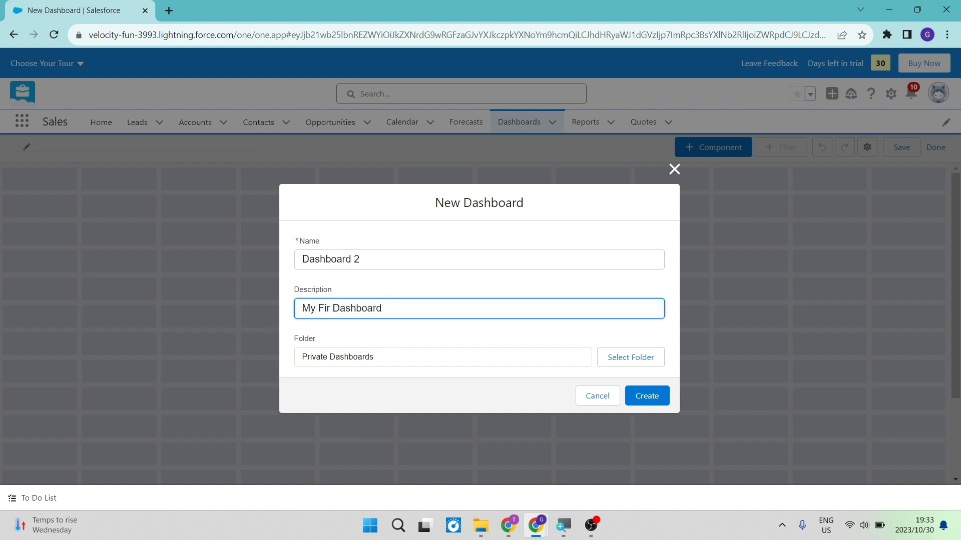
{"action": "type", "text": "Second"}
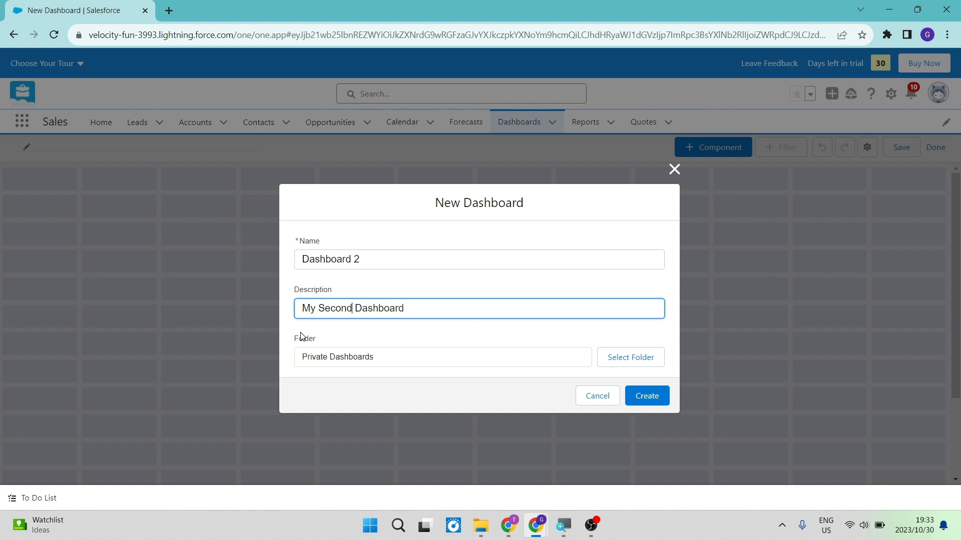
- Check the available folders, keep Private Dashboards as the location and create the dashboard
{"action": "left_click", "coordinate": [616, 366]}
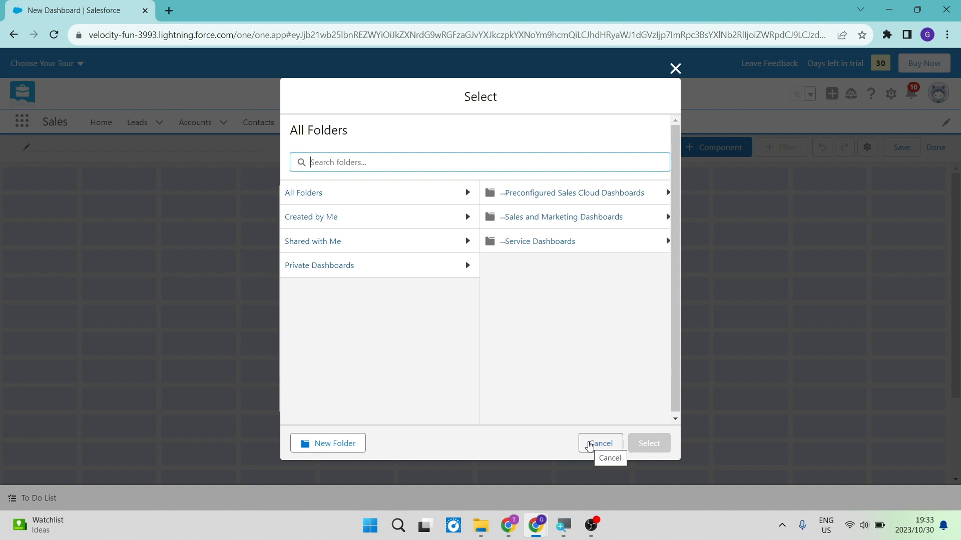
{"action": "left_click", "coordinate": [590, 445]}
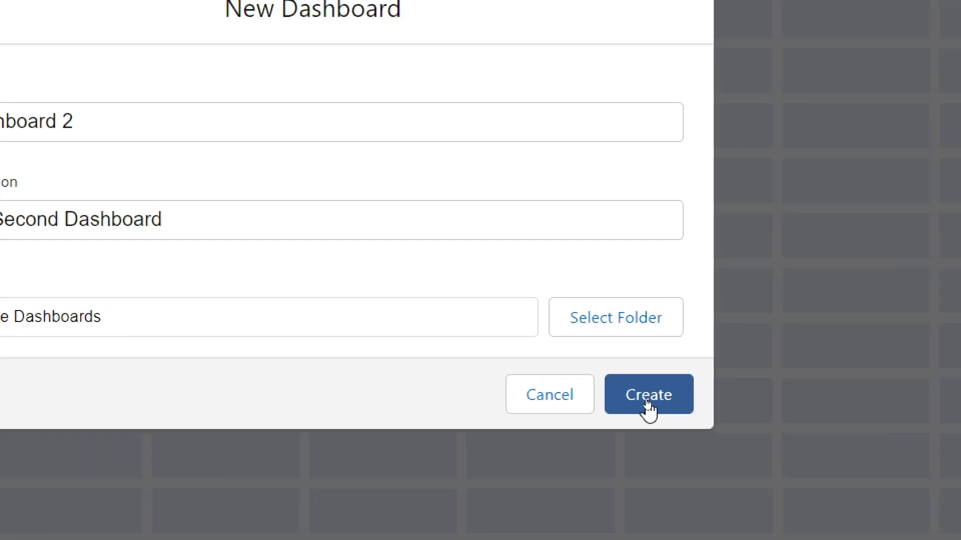
{"action": "left_click", "coordinate": [646, 397]}
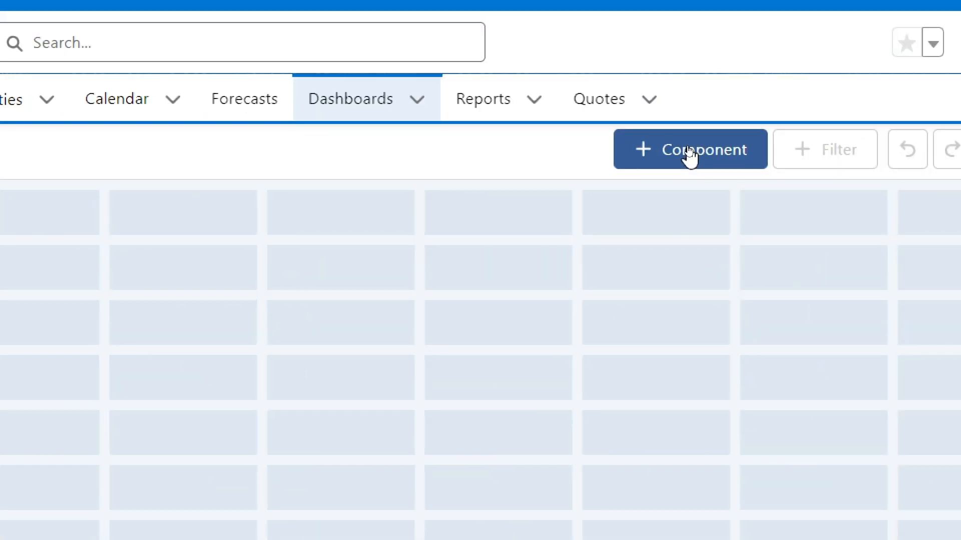
- Start adding a component to the dashboard and examine the report and folder categories available as its source
{"action": "left_click", "coordinate": [688, 150]}
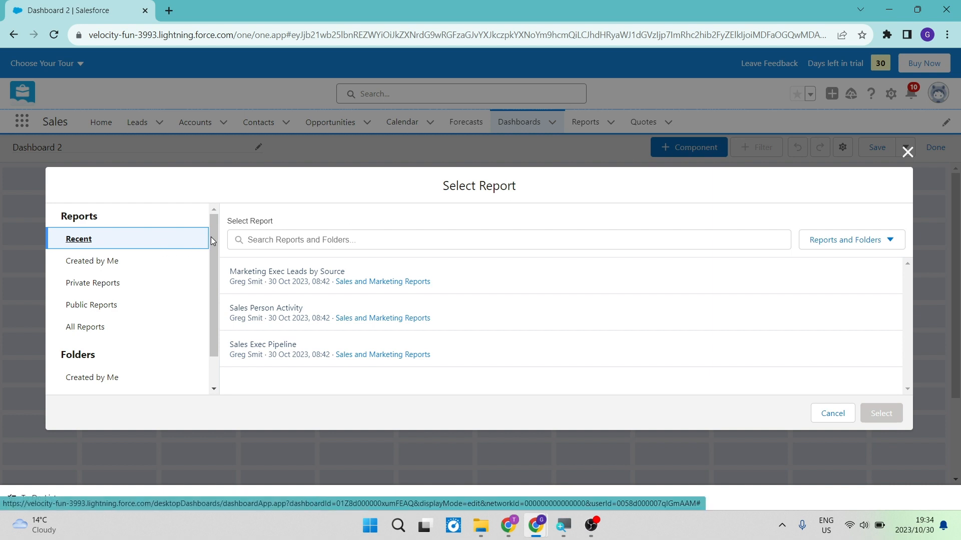
{"action": "left_click_drag", "start_coordinate": [211, 238], "coordinate": [65, 247]}
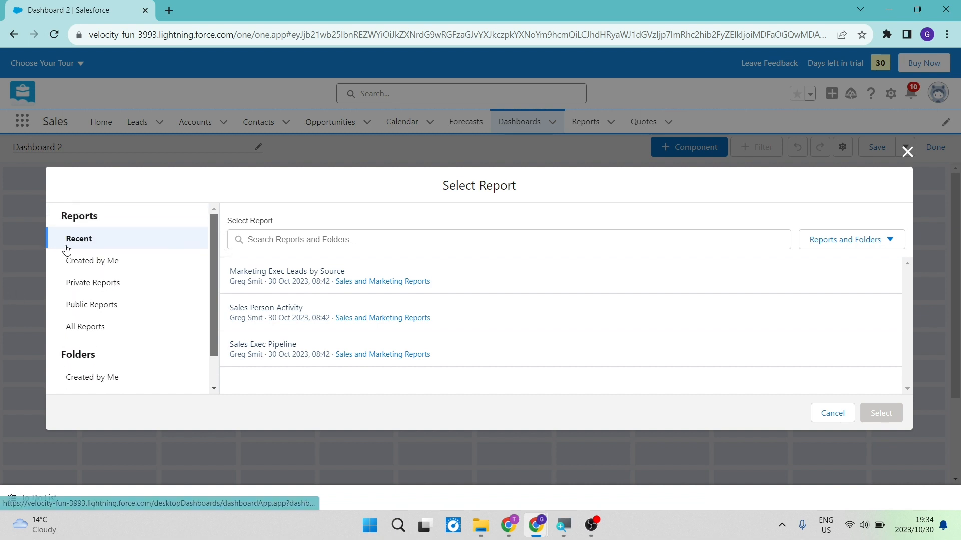
{"action": "left_click", "coordinate": [65, 253]}
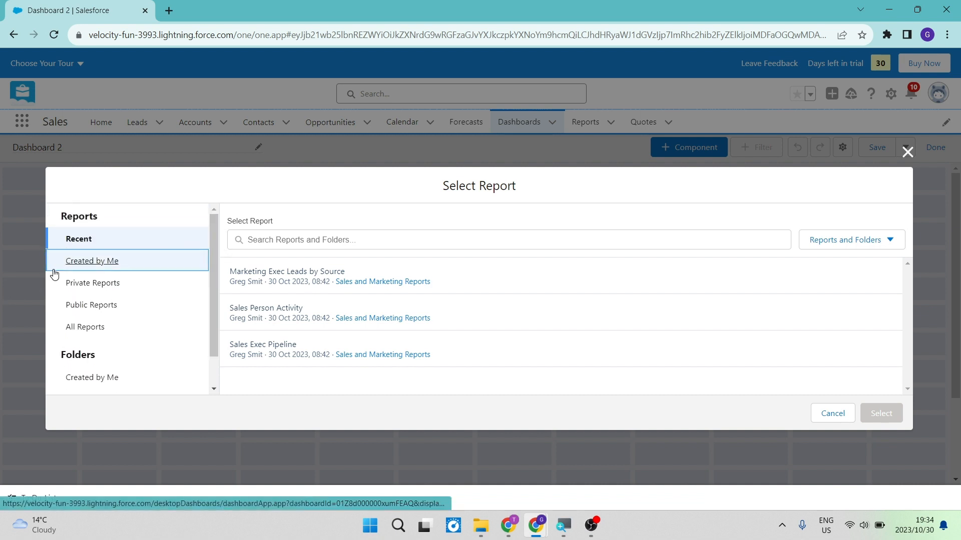
{"action": "left_click", "coordinate": [86, 284]}
{"action": "left_click", "coordinate": [88, 304]}
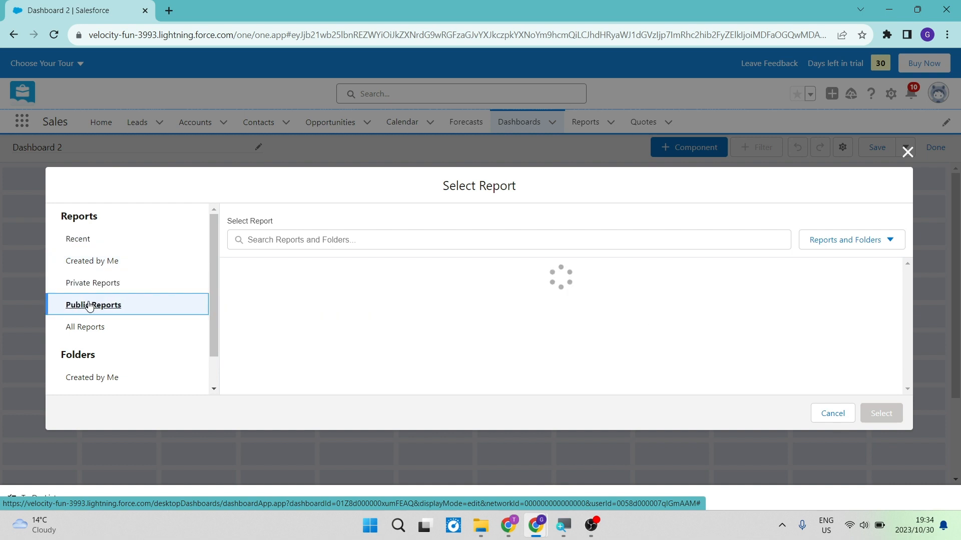
{"action": "left_click", "coordinate": [89, 327]}
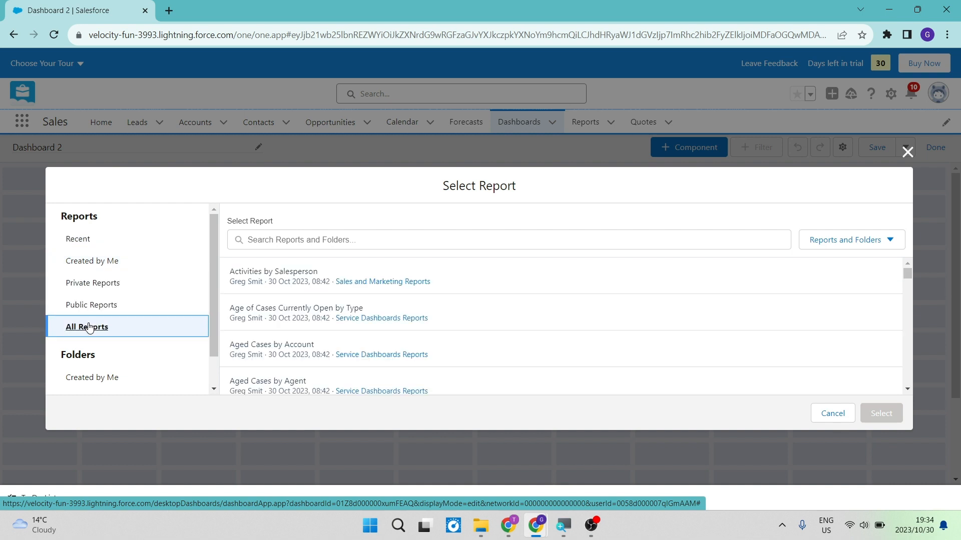
{"action": "left_click", "coordinate": [223, 281]}
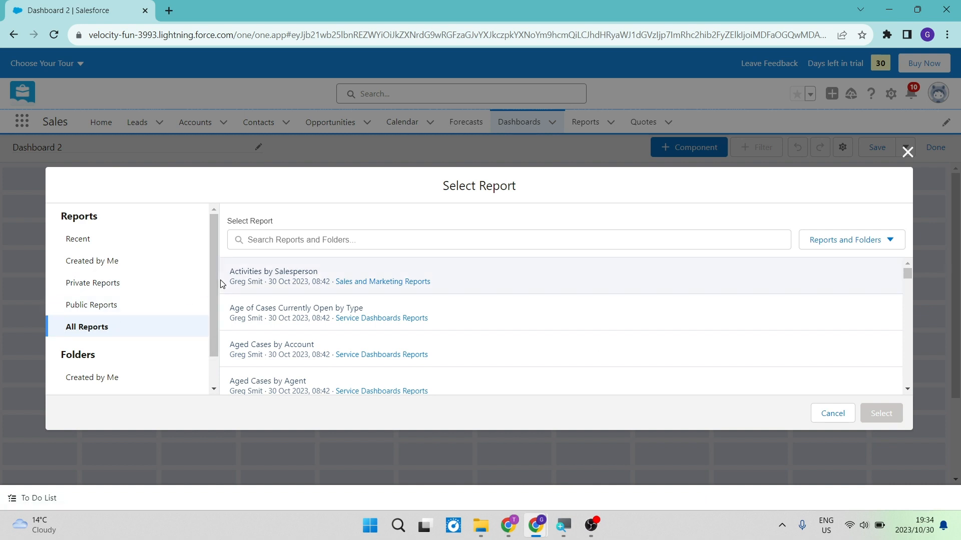
{"action": "scroll", "coordinate": [211, 284], "scroll_direction": "down", "scroll_amount": 1}
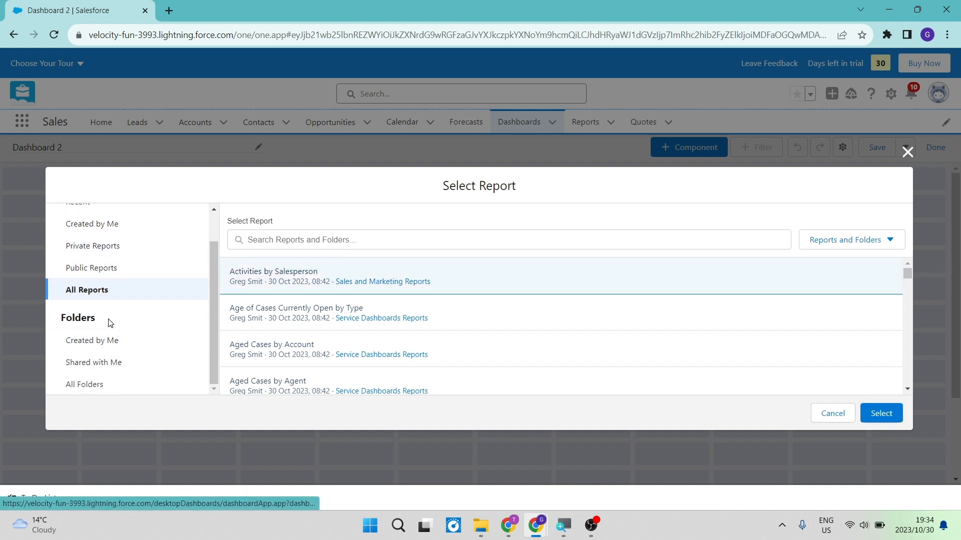
{"action": "left_click", "coordinate": [109, 343]}
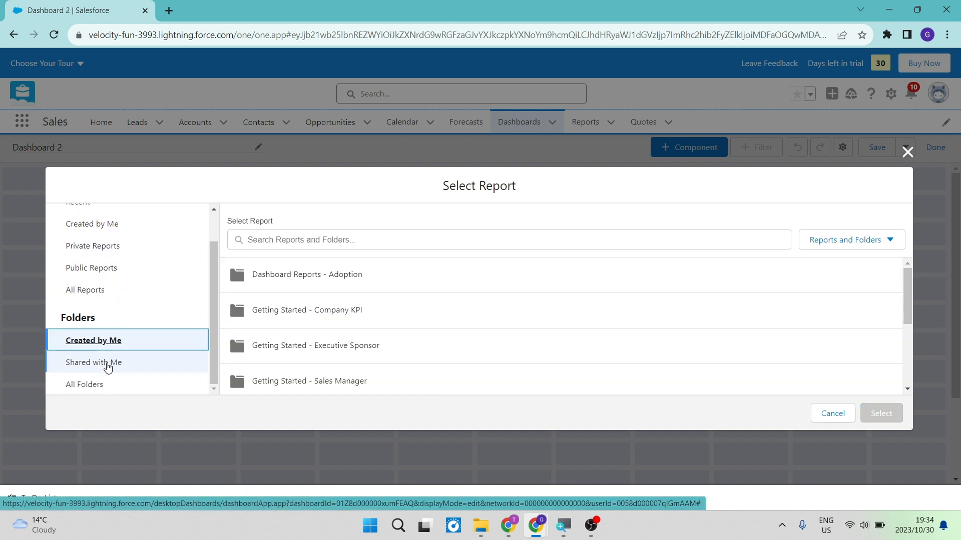
{"action": "left_click", "coordinate": [106, 366]}
{"action": "left_click", "coordinate": [104, 384]}
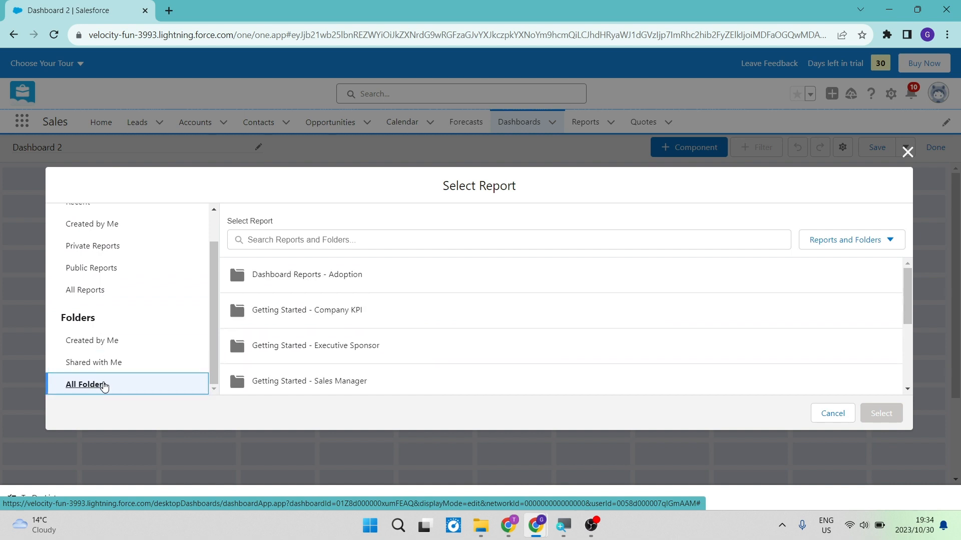
- Choose the Activities by Salesperson report from all reports as the component's source
{"action": "left_click", "coordinate": [108, 293]}
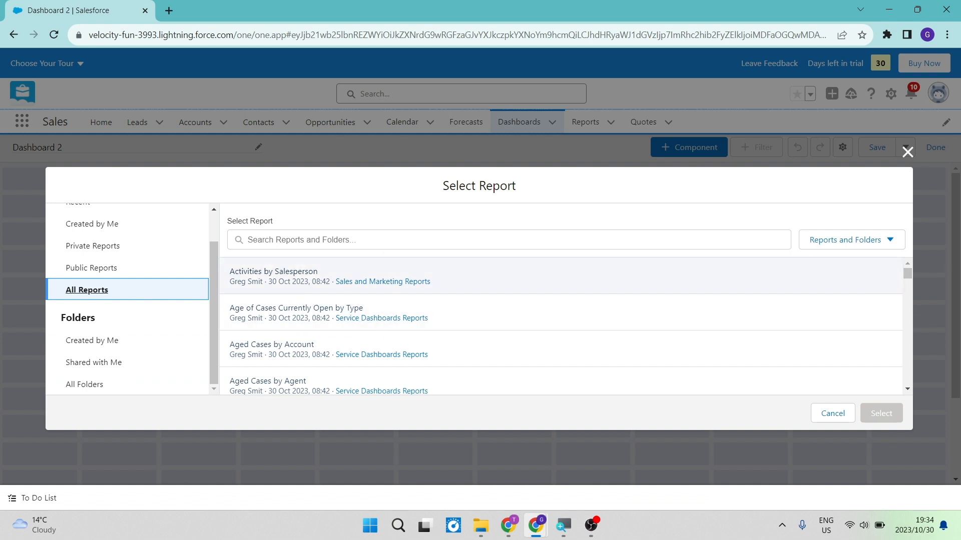
{"action": "left_click", "coordinate": [305, 275]}
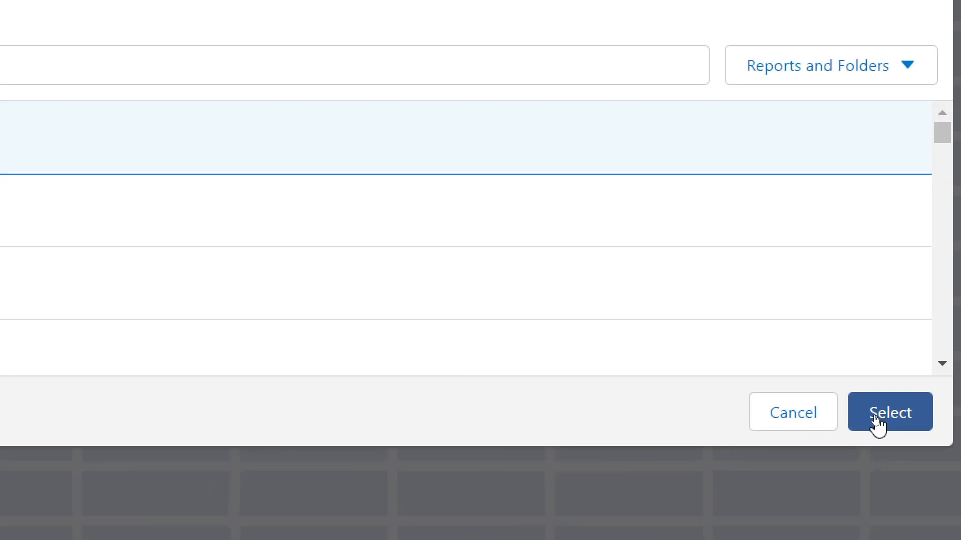
{"action": "left_click", "coordinate": [875, 415]}
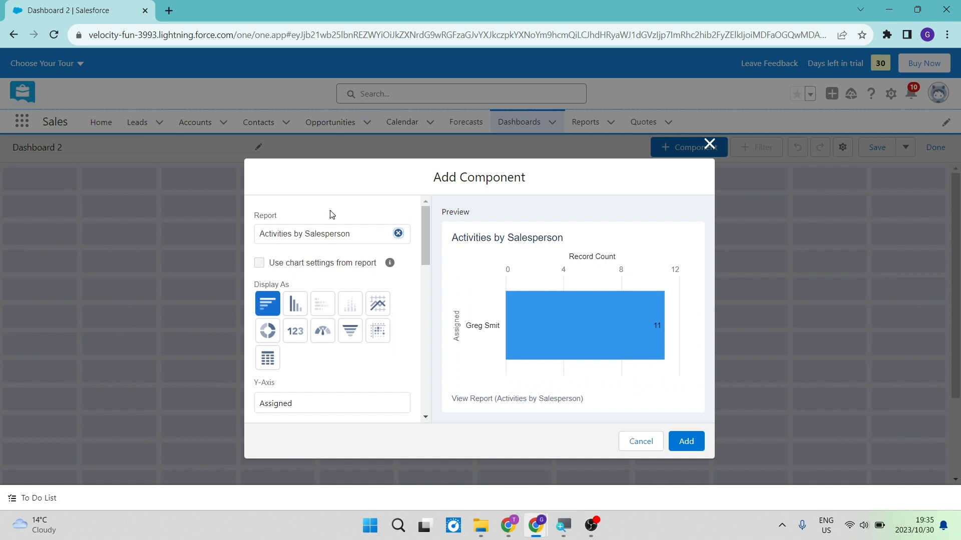
- Replace the component's source report with Marketing Exec Leads by Source from the recent reports
{"action": "left_click", "coordinate": [399, 234]}
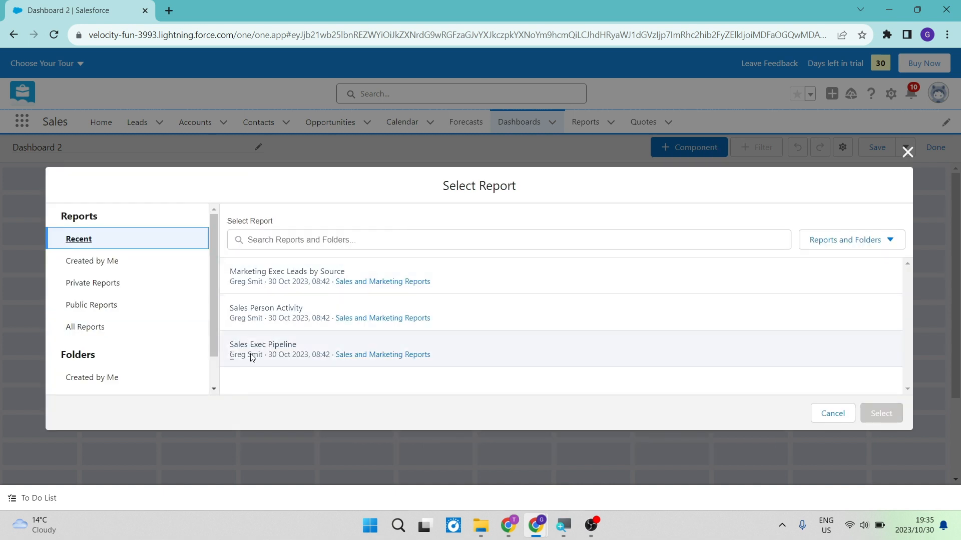
{"action": "left_click", "coordinate": [363, 278]}
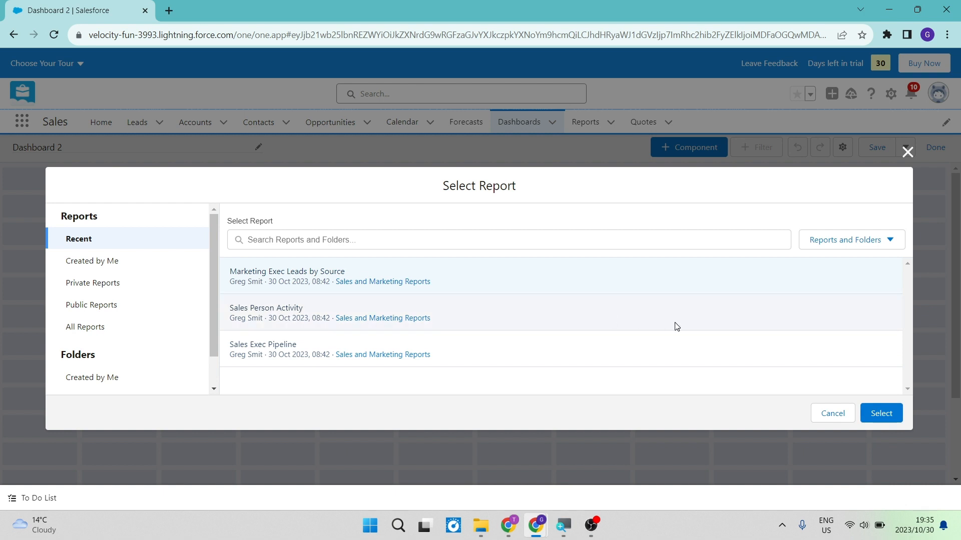
{"action": "left_click", "coordinate": [872, 415]}
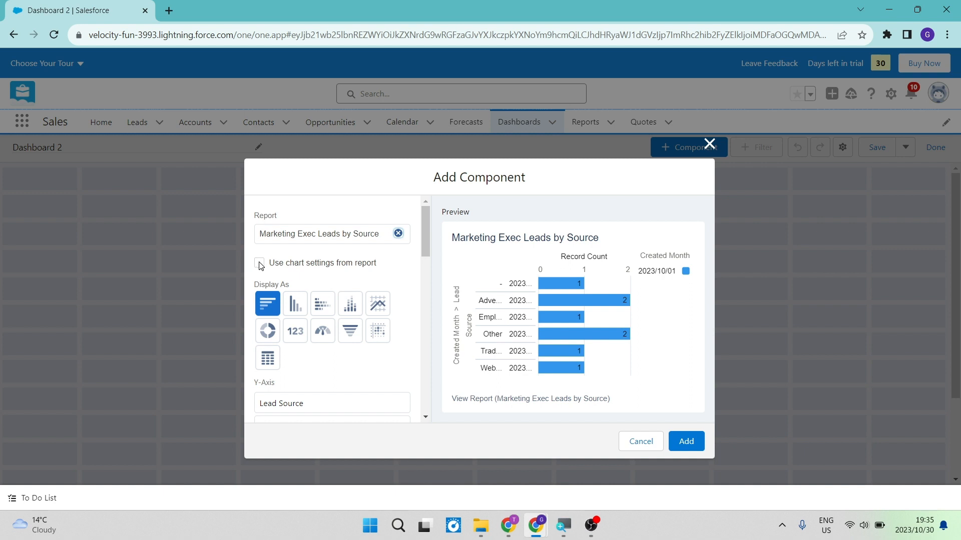
- Preview the report's own chart settings and the other chart types, and display the component as a table
{"action": "left_click", "coordinate": [260, 263]}
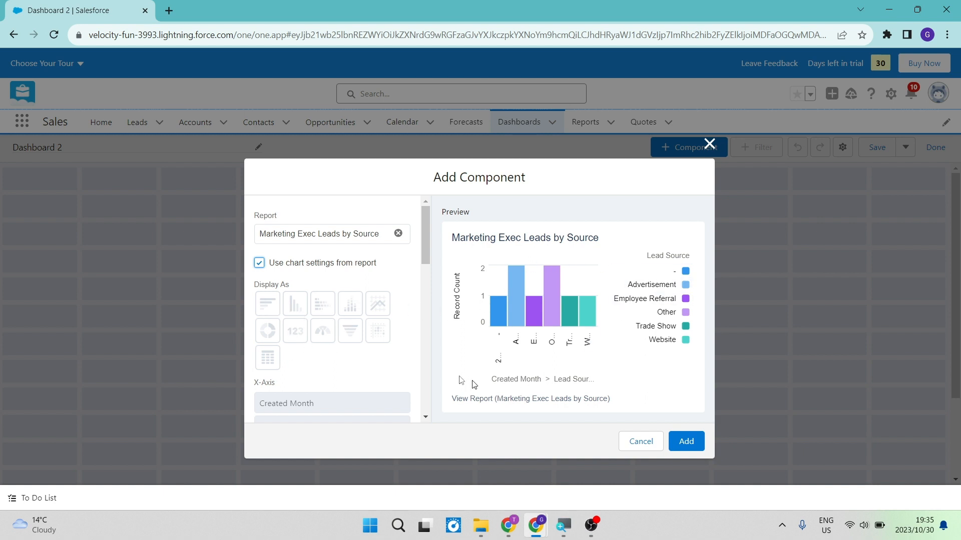
{"action": "left_click", "coordinate": [259, 263]}
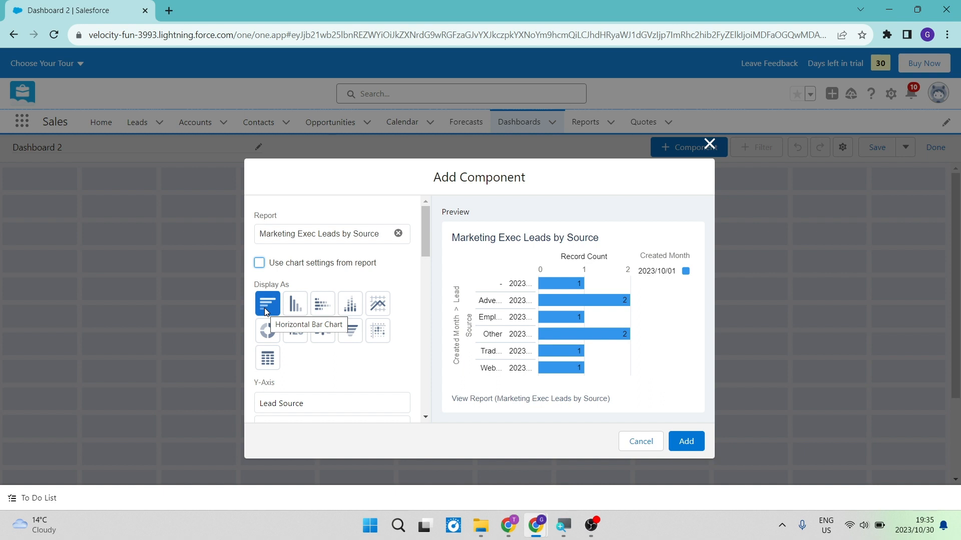
{"action": "left_click", "coordinate": [295, 304]}
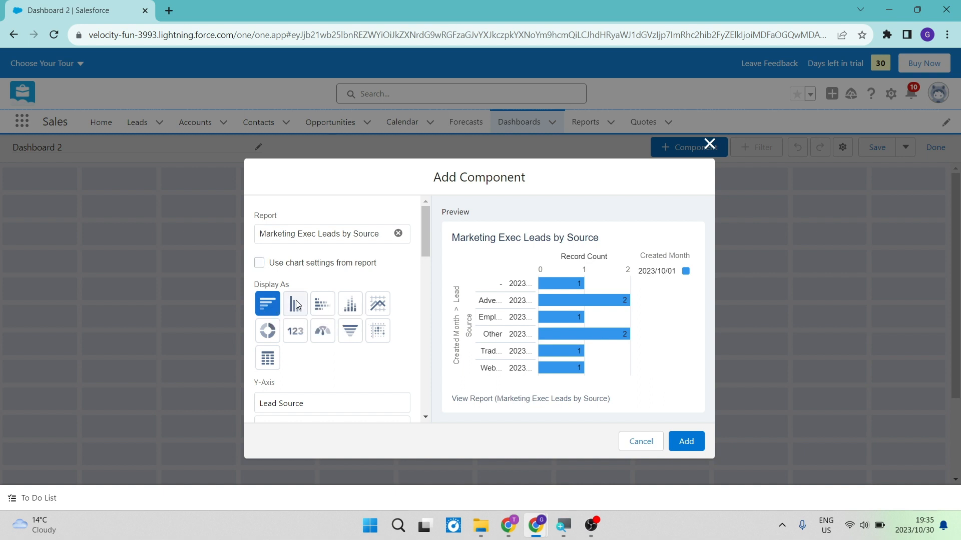
{"action": "left_click", "coordinate": [325, 305]}
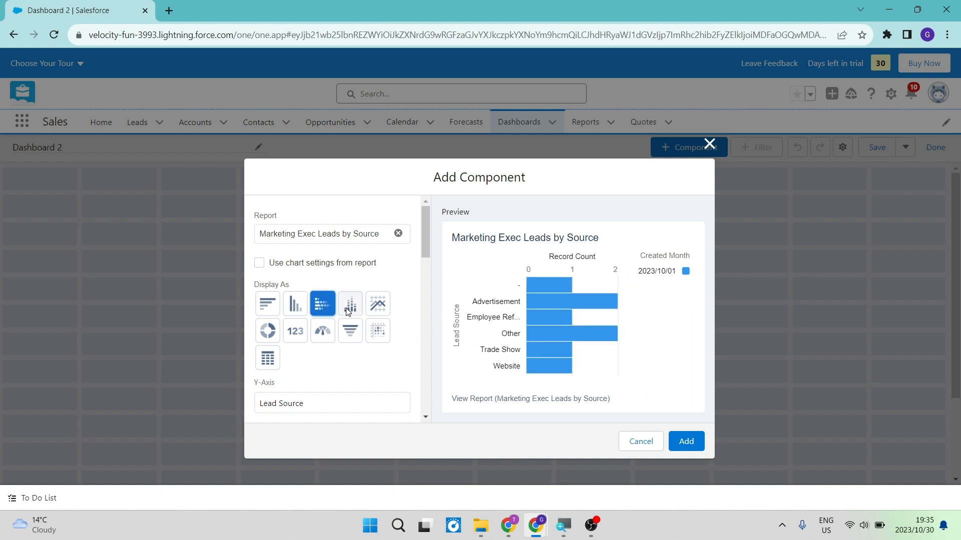
{"action": "left_click", "coordinate": [349, 309]}
{"action": "left_click", "coordinate": [384, 305]}
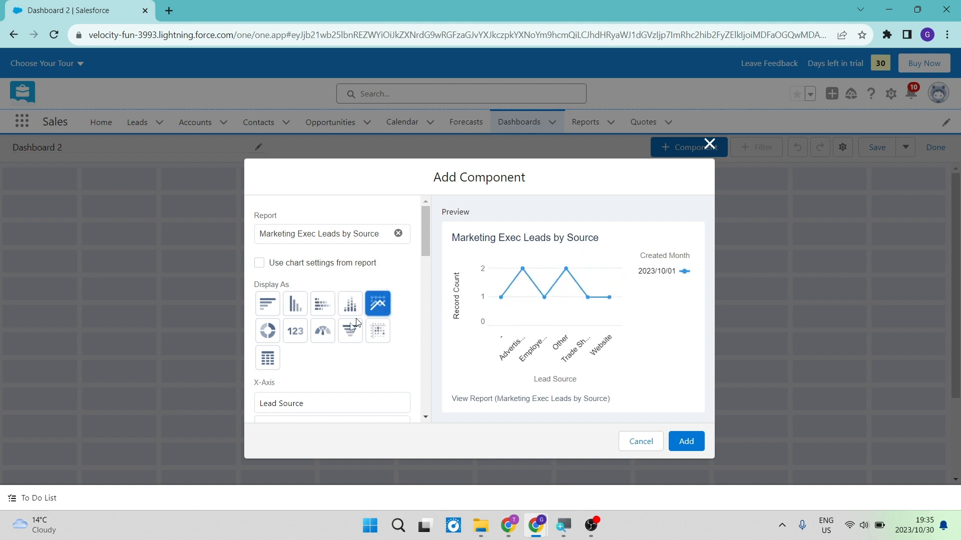
{"action": "left_click", "coordinate": [269, 338]}
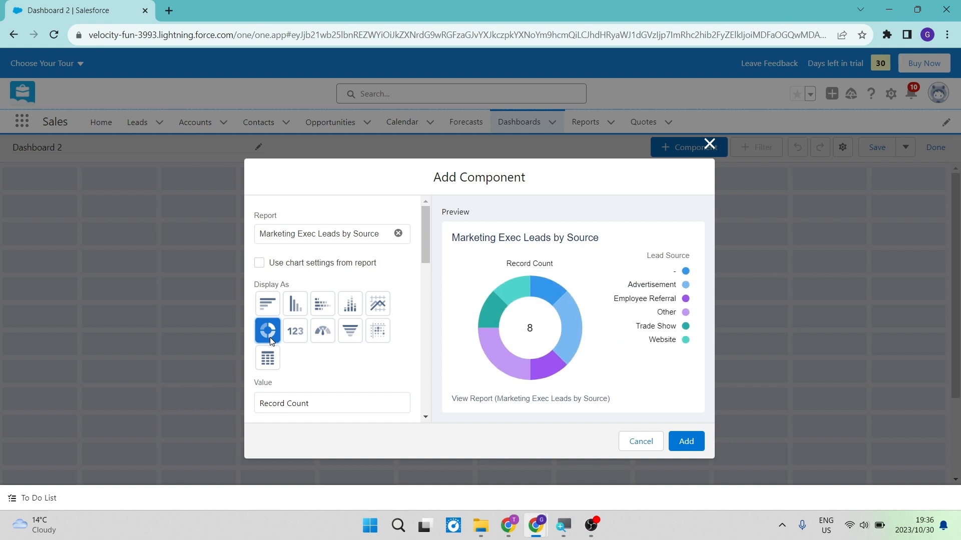
{"action": "left_click", "coordinate": [289, 331]}
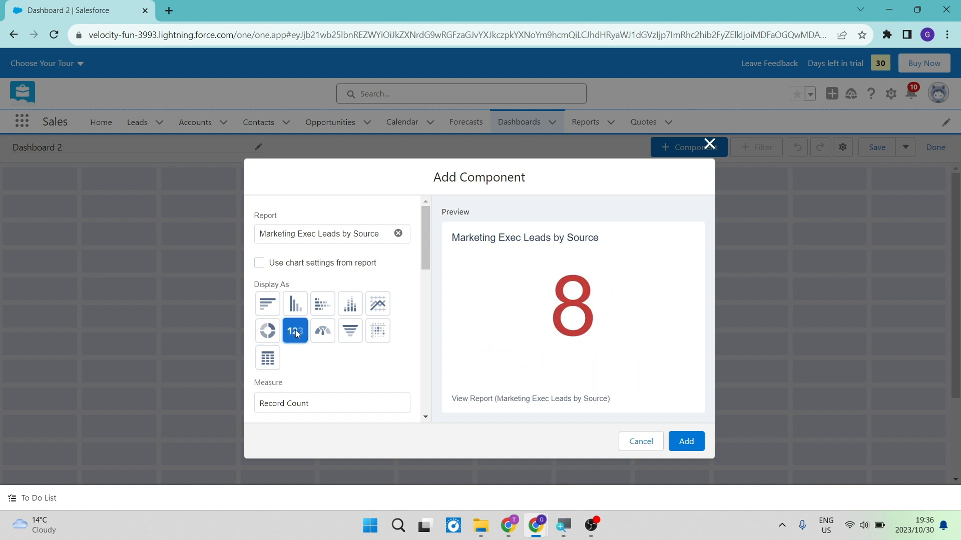
{"action": "left_click", "coordinate": [320, 333]}
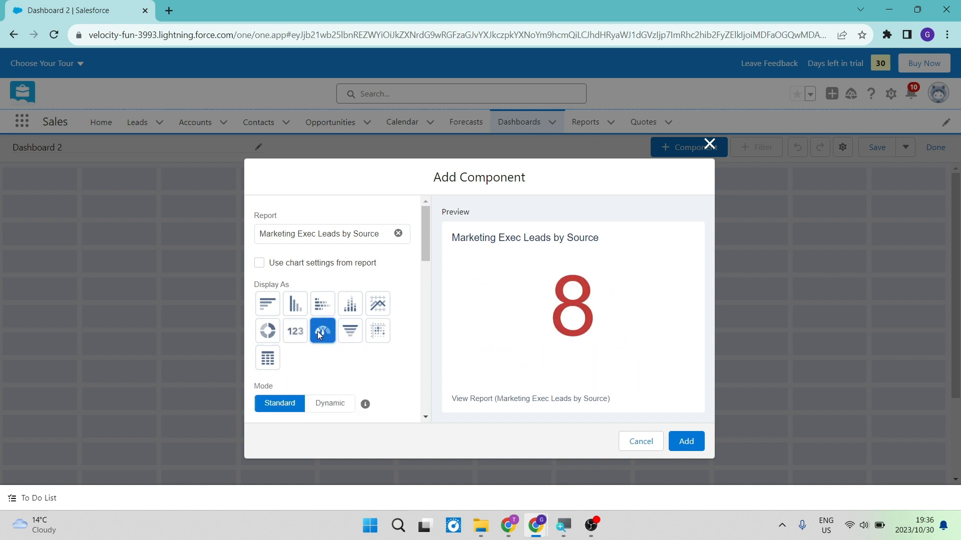
{"action": "left_click", "coordinate": [348, 332]}
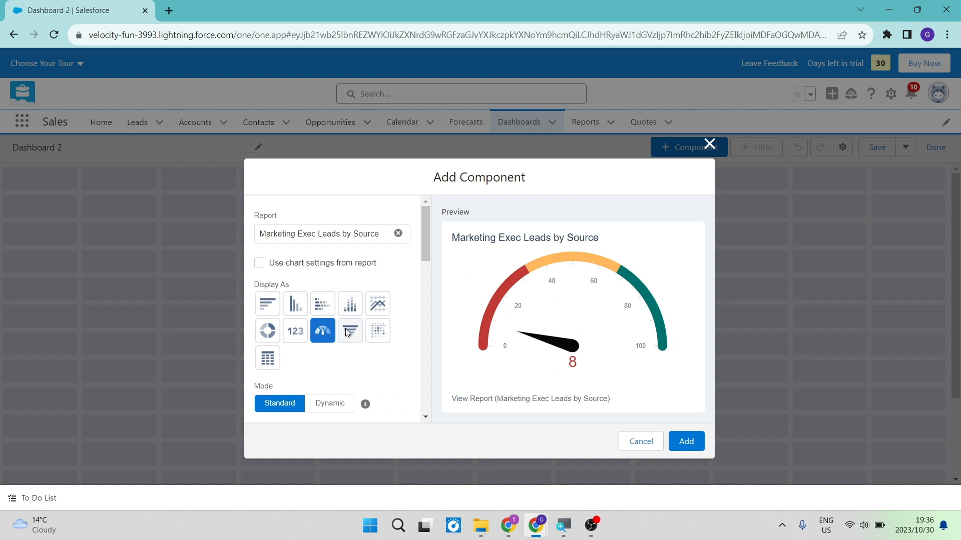
{"action": "left_click", "coordinate": [380, 332]}
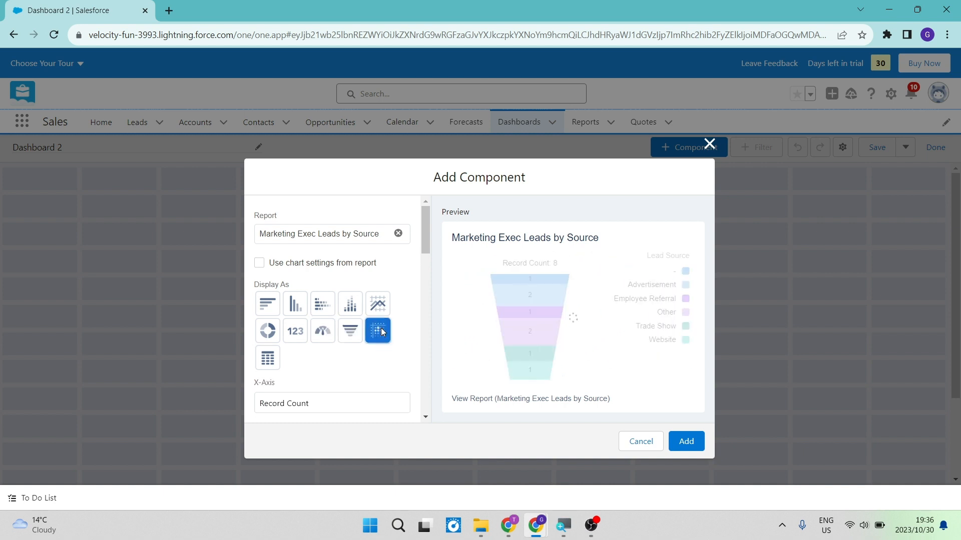
{"action": "left_click", "coordinate": [268, 360]}
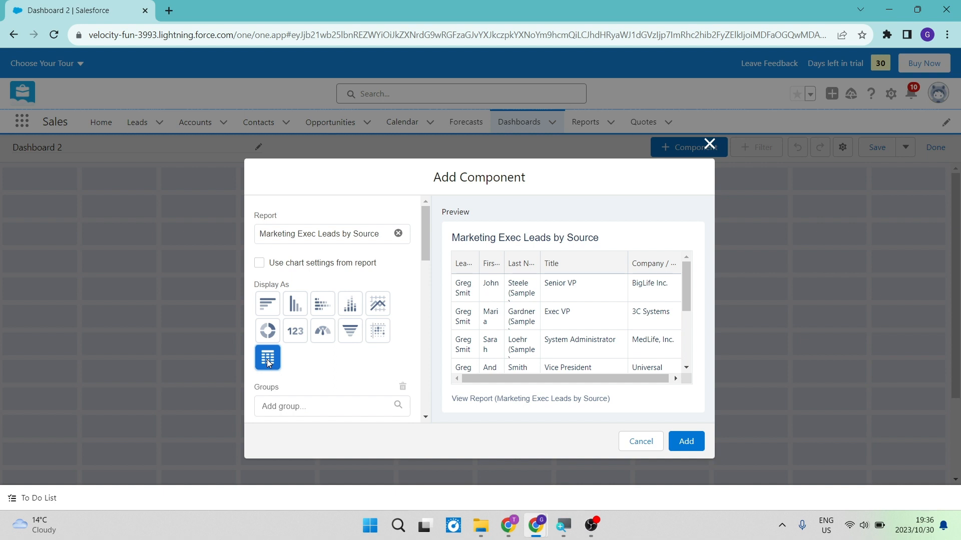
- Examine the table's columns, sort fields, display units, decimal places, title, footer and theme options
{"action": "scroll", "coordinate": [317, 368], "scroll_direction": "down", "scroll_amount": 3}
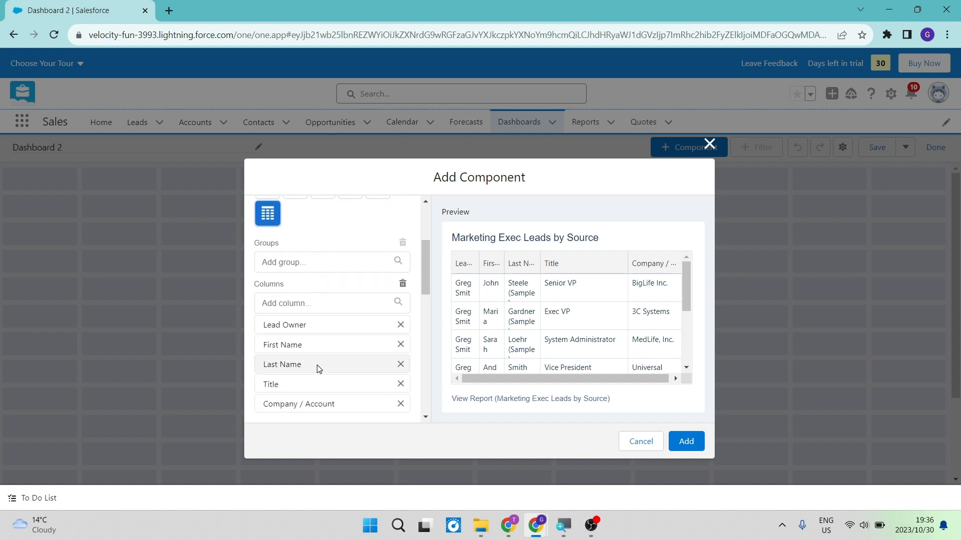
{"action": "scroll", "coordinate": [317, 369], "scroll_direction": "down", "scroll_amount": 1}
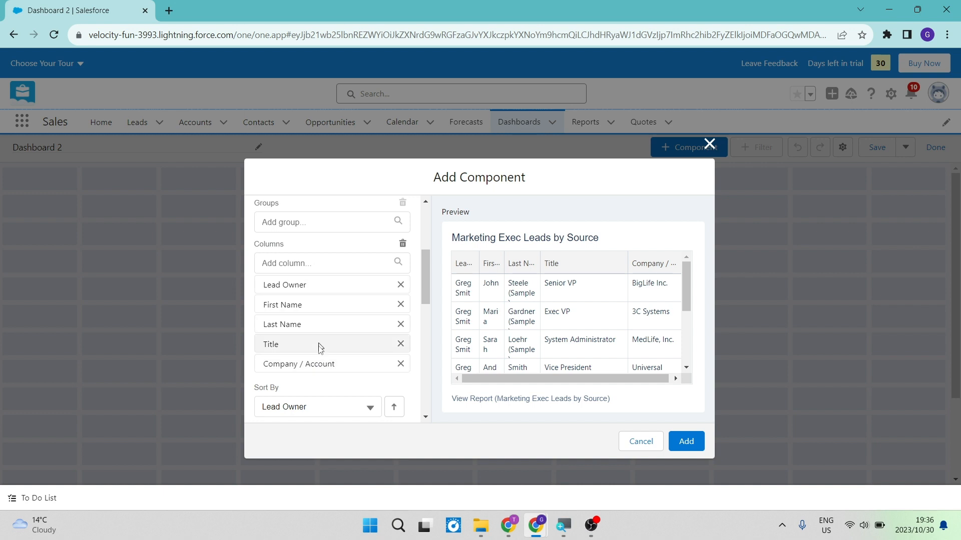
{"action": "left_click_drag", "start_coordinate": [493, 382], "coordinate": [408, 422]}
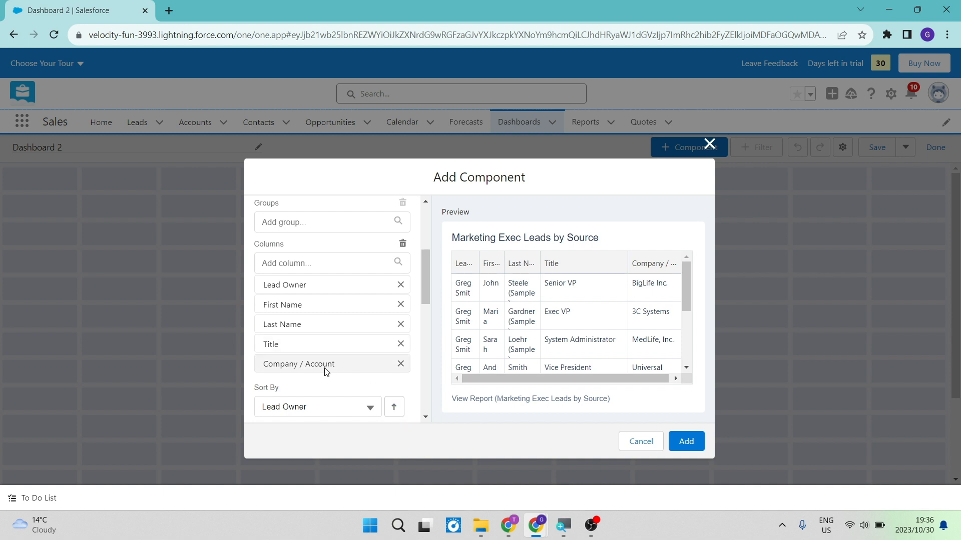
{"action": "scroll", "coordinate": [328, 368], "scroll_direction": "down", "scroll_amount": 3}
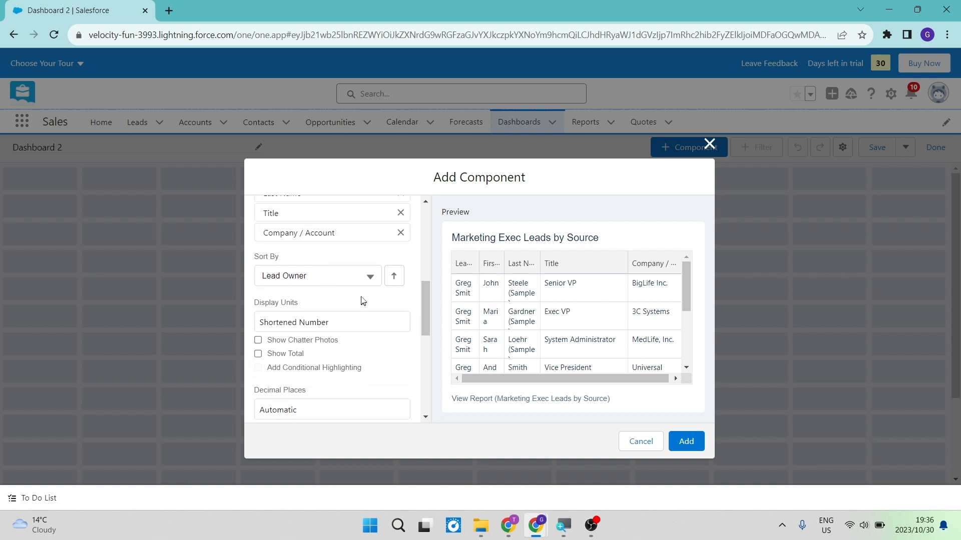
{"action": "left_click", "coordinate": [376, 276]}
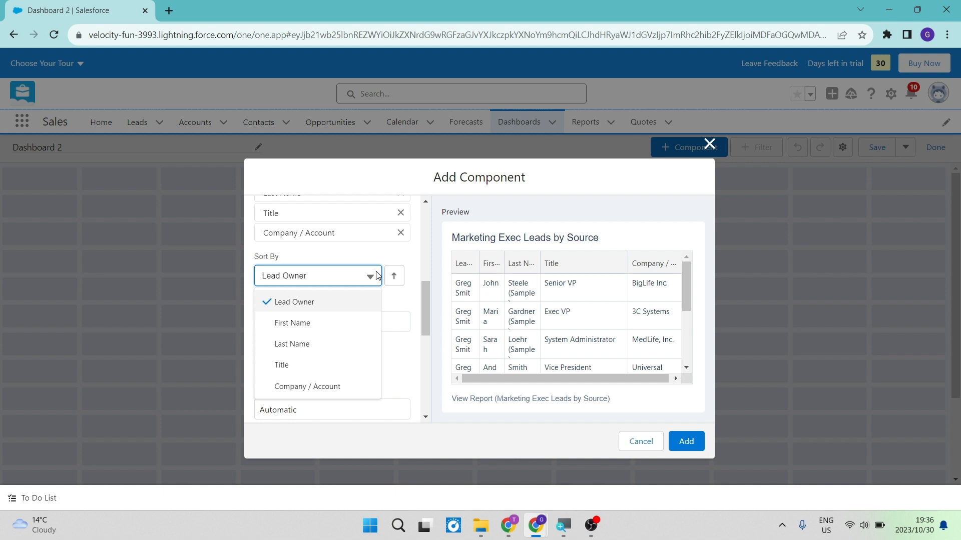
{"action": "left_click", "coordinate": [361, 257]}
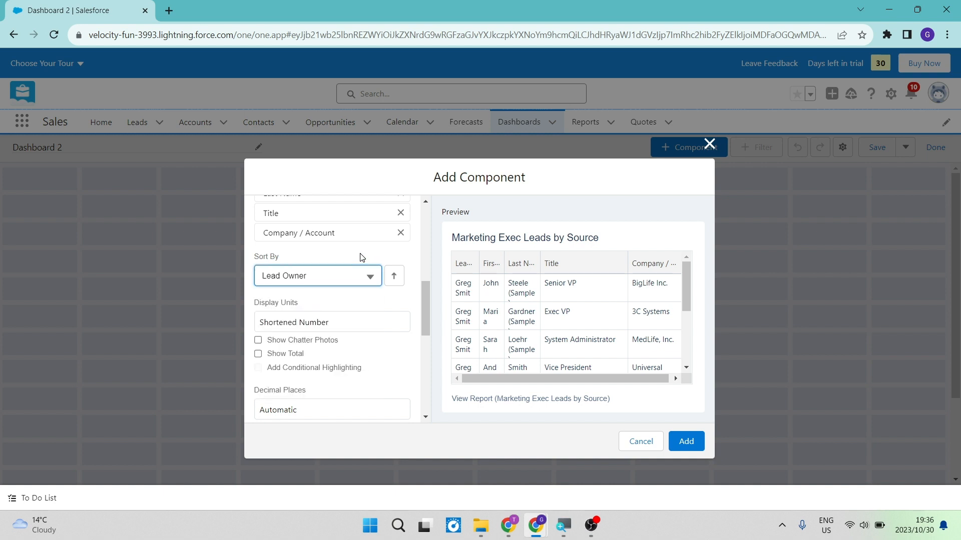
{"action": "left_click", "coordinate": [349, 327]}
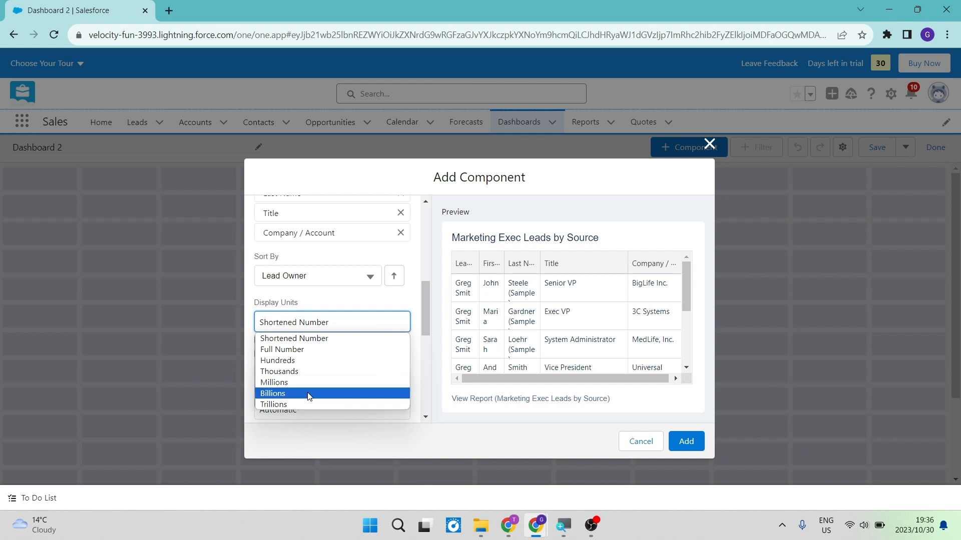
{"action": "left_click", "coordinate": [327, 316]}
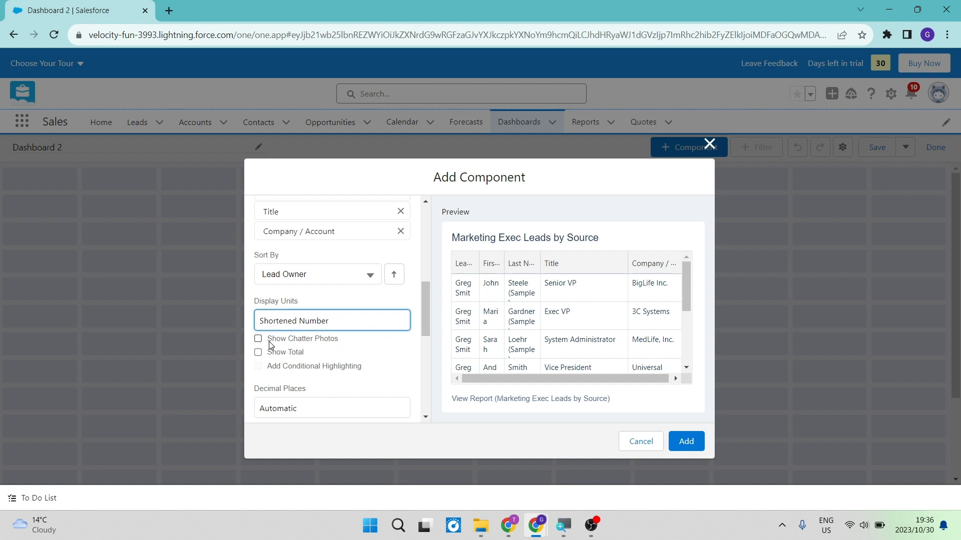
{"action": "scroll", "coordinate": [271, 346], "scroll_direction": "down", "scroll_amount": 2}
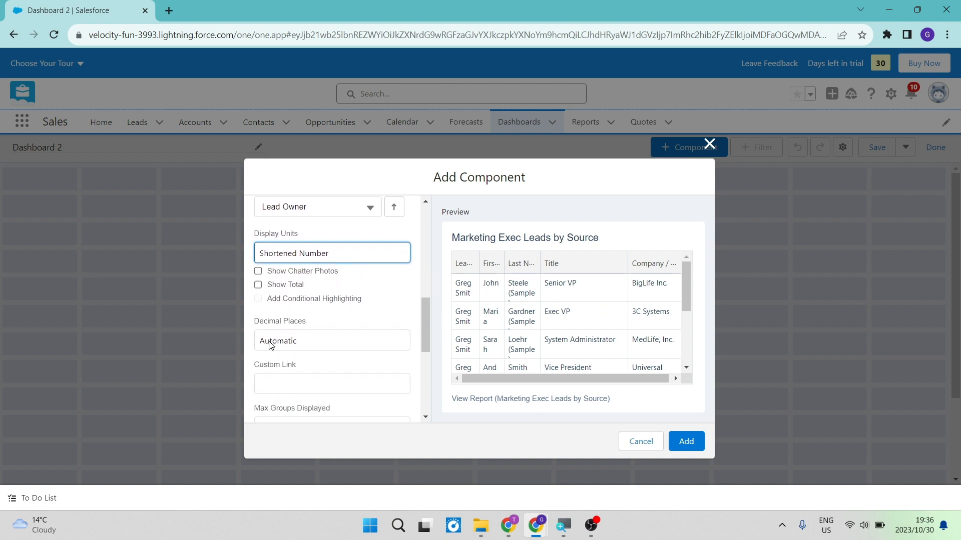
{"action": "scroll", "coordinate": [325, 302], "scroll_direction": "down", "scroll_amount": 2}
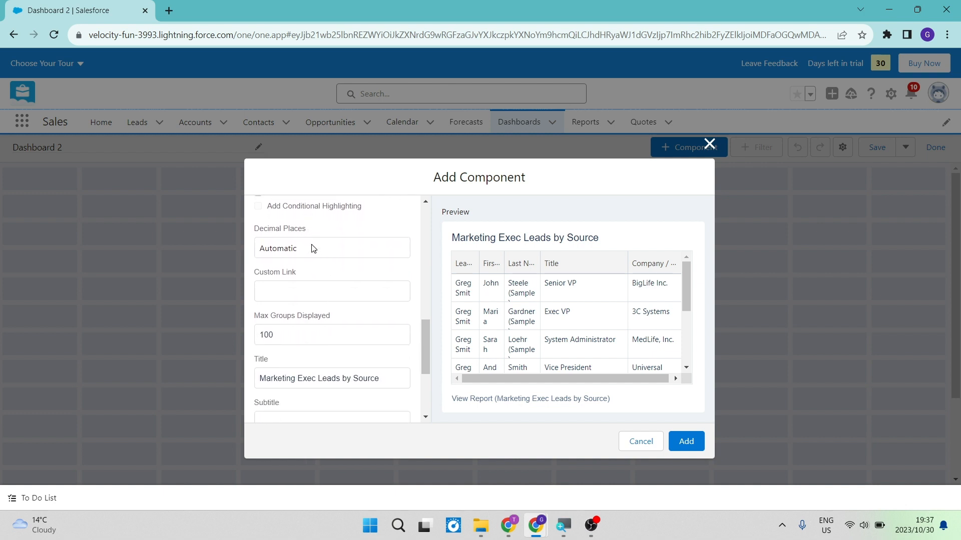
{"action": "scroll", "coordinate": [317, 264], "scroll_direction": "down", "scroll_amount": 1}
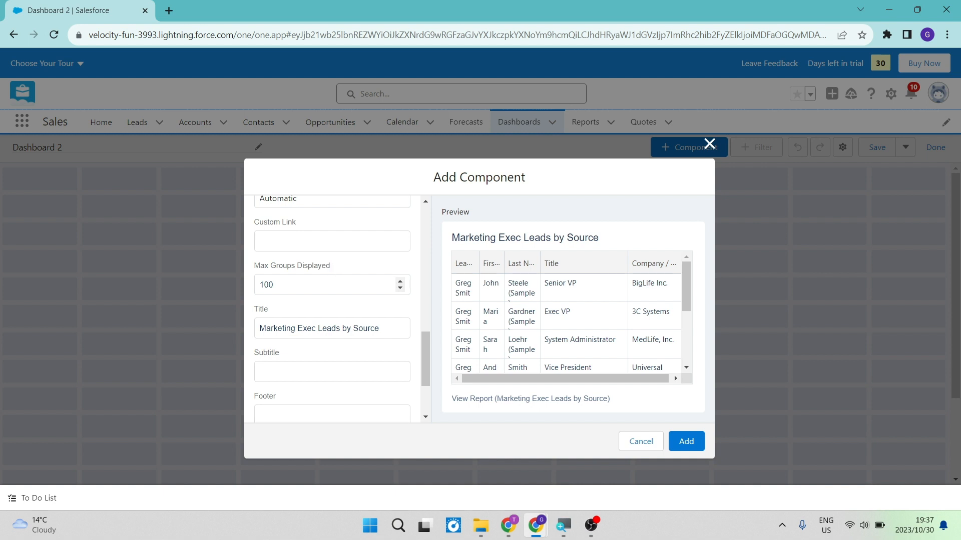
{"action": "scroll", "coordinate": [331, 285], "scroll_direction": "down", "scroll_amount": 2}
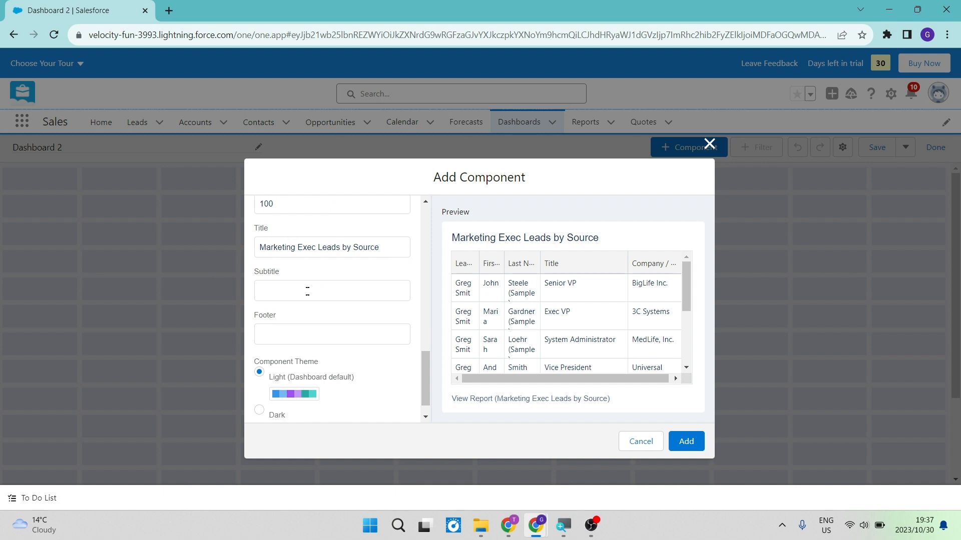
{"action": "scroll", "coordinate": [313, 270], "scroll_direction": "down", "scroll_amount": 1}
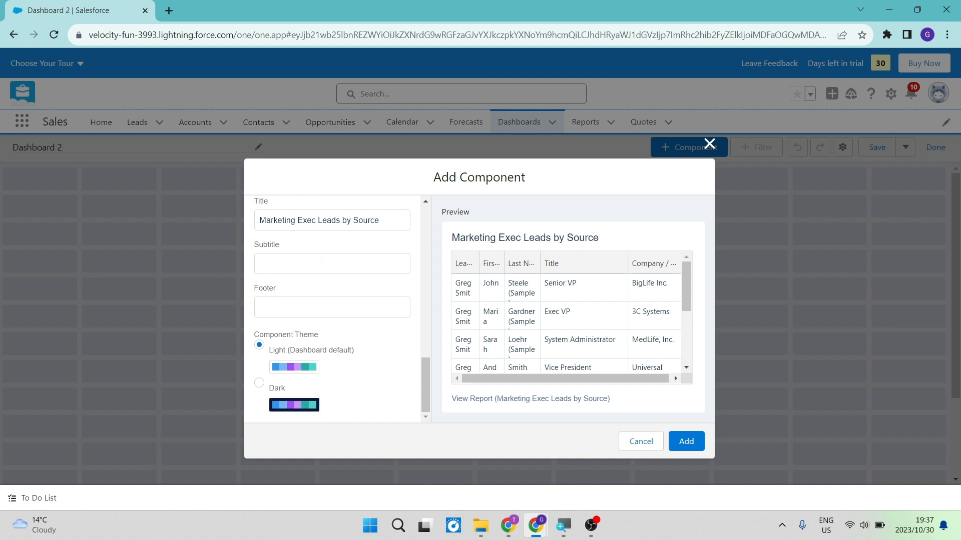
- Compare the Dark and Light component themes, keep Light and add the table component to the dashboard
{"action": "left_click", "coordinate": [259, 384]}
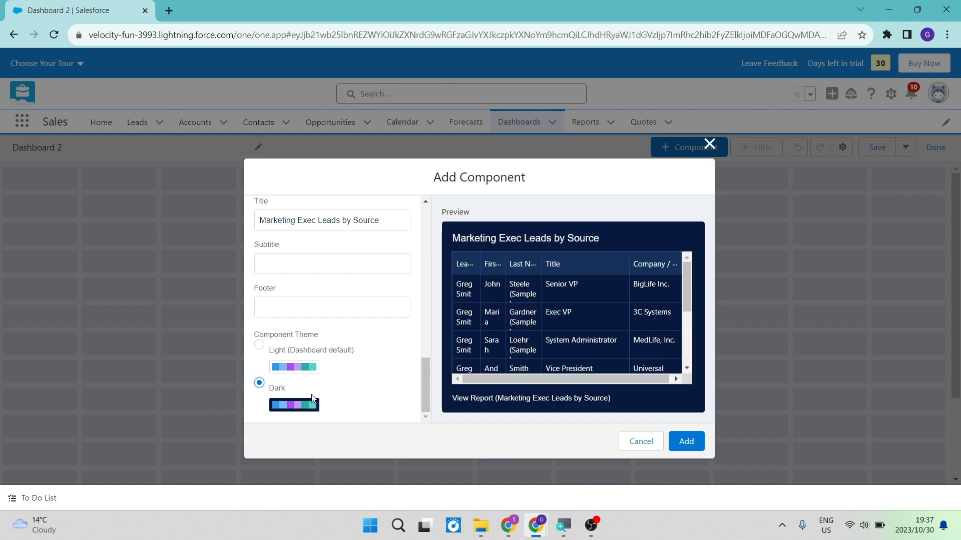
{"action": "left_click", "coordinate": [260, 346]}
{"action": "left_click", "coordinate": [259, 383]}
{"action": "left_click", "coordinate": [259, 346]}
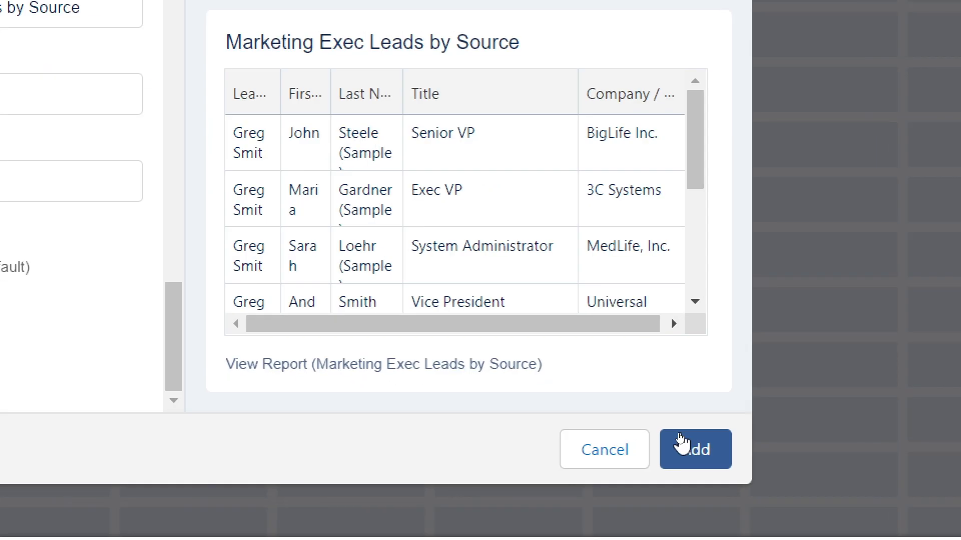
{"action": "left_click", "coordinate": [680, 439]}
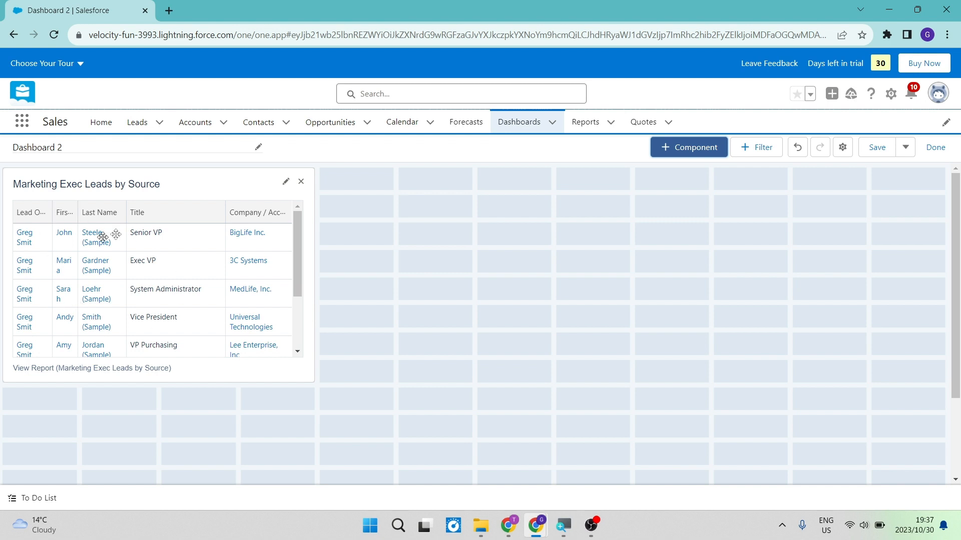
- Enlarge the Marketing Exec Leads by Source table to about six grid columns wide and nine rows high
{"action": "left_click", "coordinate": [115, 260]}
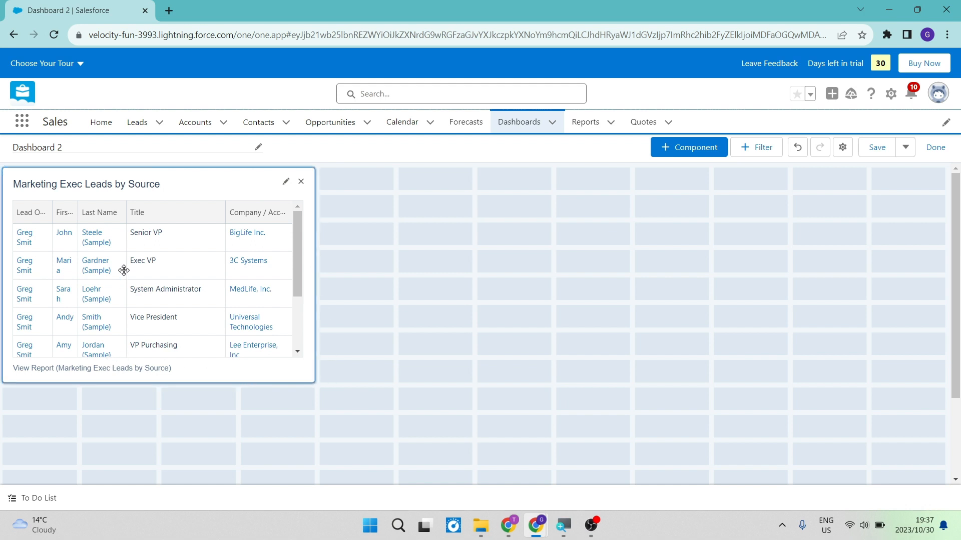
{"action": "left_click_drag", "start_coordinate": [123, 270], "coordinate": [114, 243]}
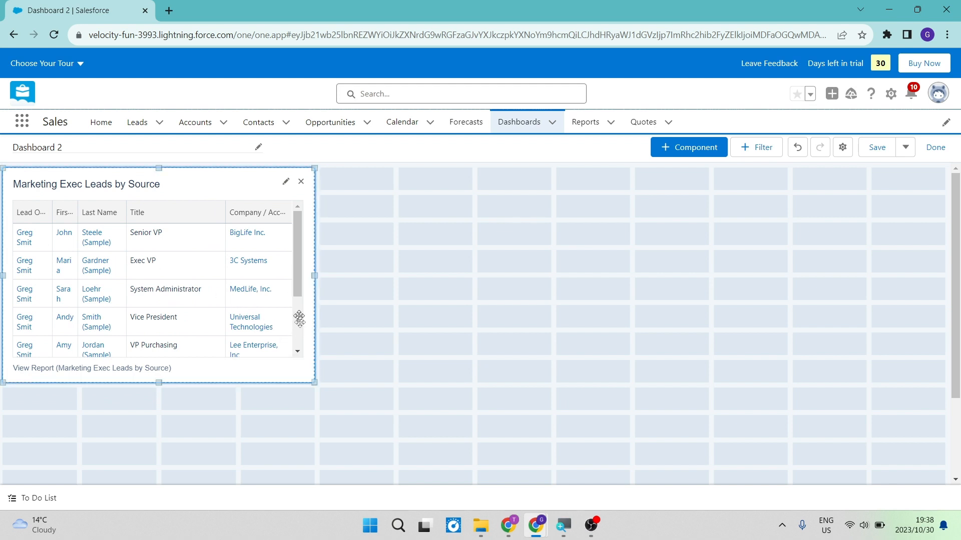
{"action": "left_click_drag", "start_coordinate": [315, 380], "coordinate": [469, 406]}
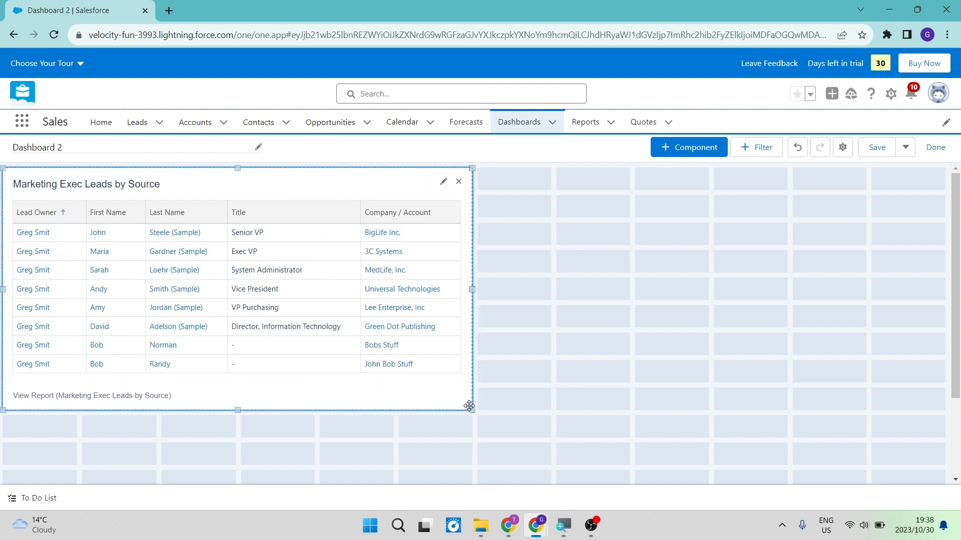
- Start a new dashboard component based on the Case Resolution Time MTD by Origin report, found among all reports
{"action": "left_click", "coordinate": [696, 147]}
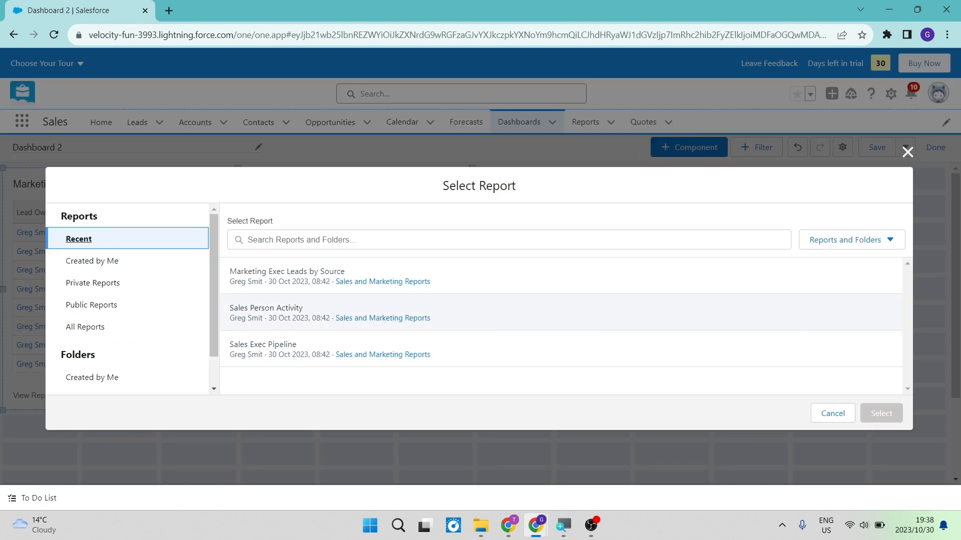
{"action": "left_click", "coordinate": [122, 325]}
{"action": "scroll", "coordinate": [560, 350], "scroll_direction": "down", "scroll_amount": 3}
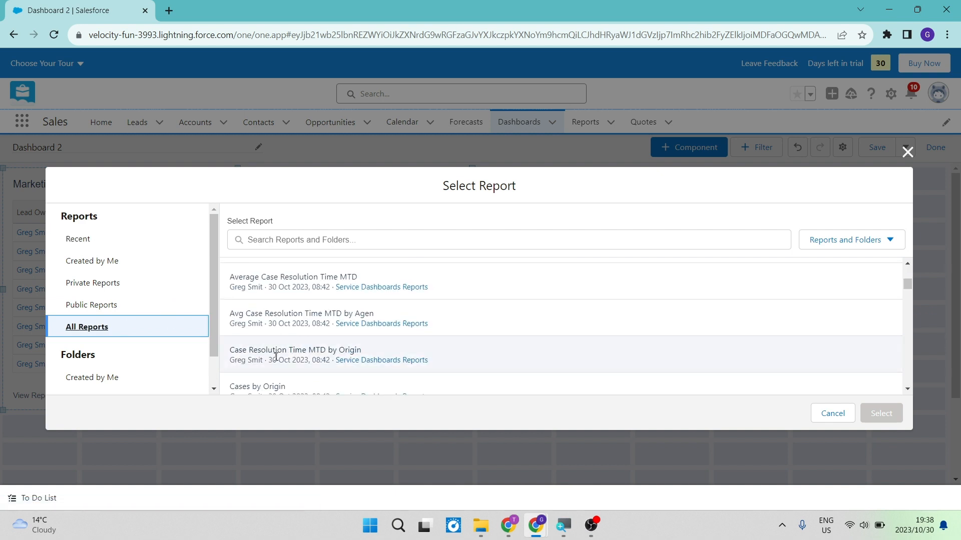
{"action": "left_click", "coordinate": [350, 351]}
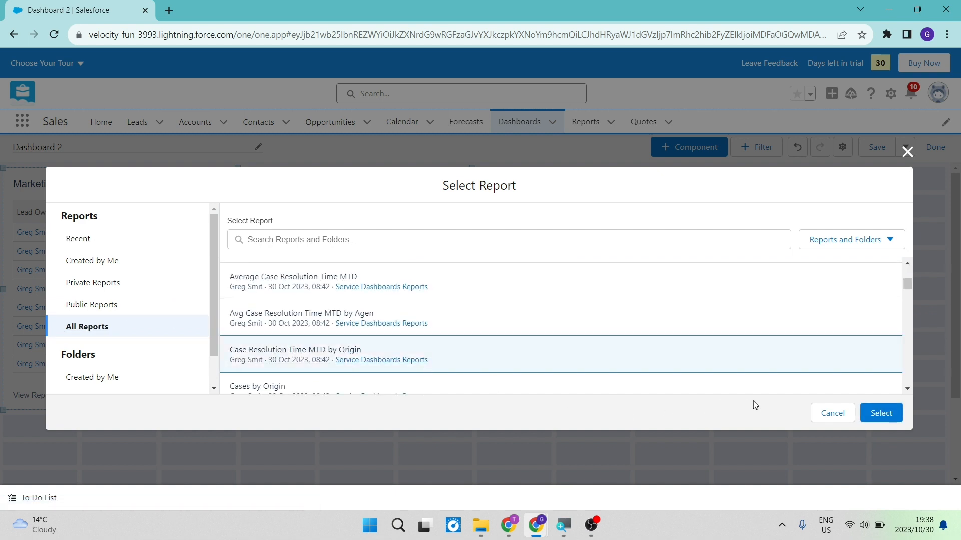
{"action": "left_click", "coordinate": [867, 407]}
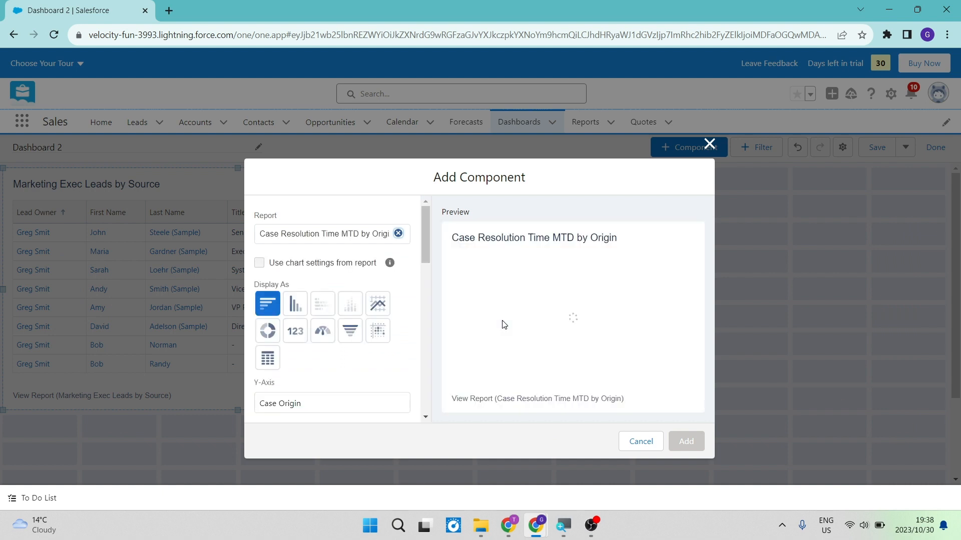
- Add the Case Resolution Time MTD by Origin component as a gauge chart and place it directly beside the Marketing Exec Leads by Source table
{"action": "left_click", "coordinate": [296, 308]}
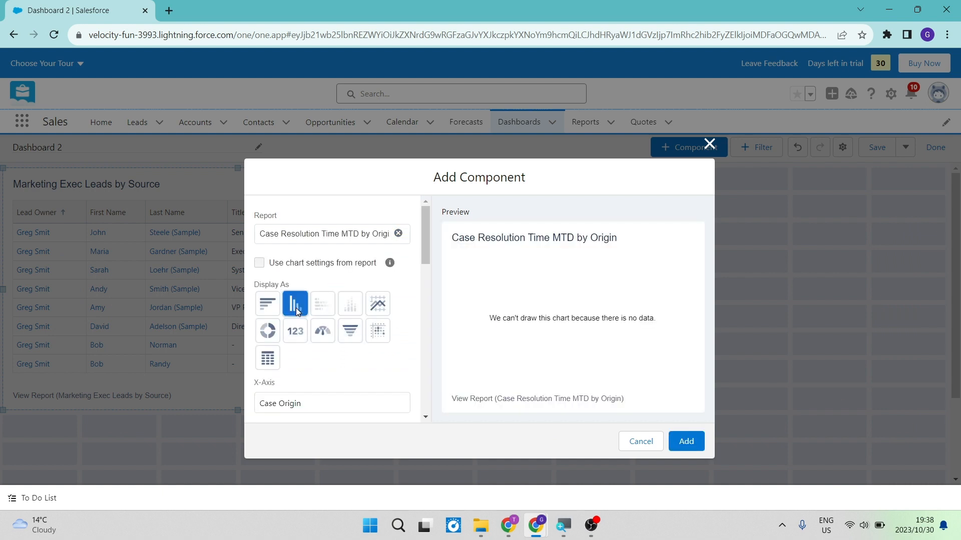
{"action": "left_click", "coordinate": [265, 332]}
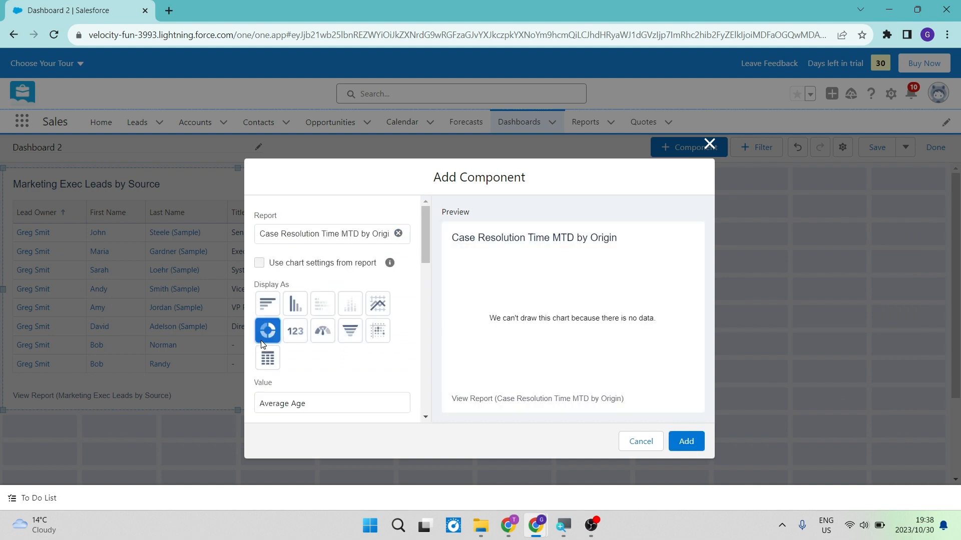
{"action": "left_click", "coordinate": [295, 332]}
{"action": "left_click", "coordinate": [323, 331]}
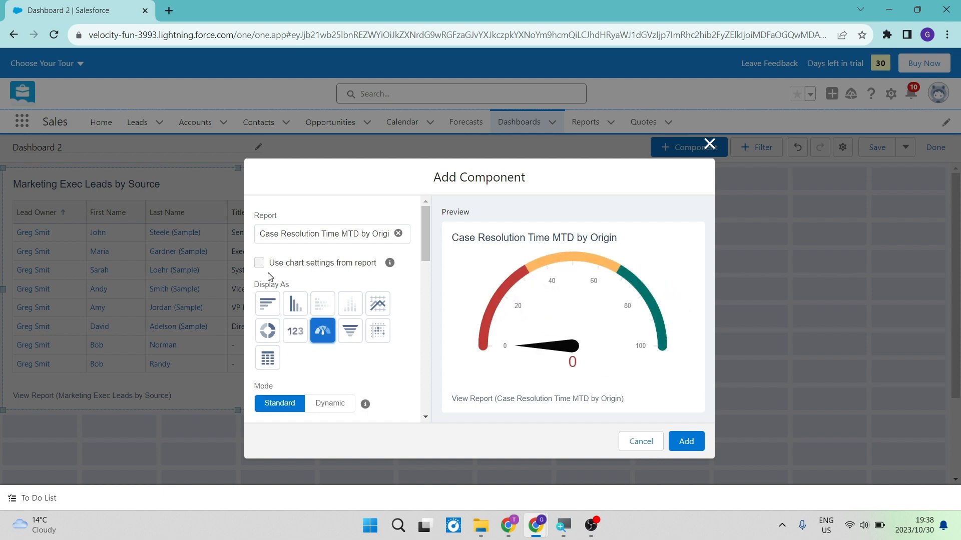
{"action": "left_click", "coordinate": [680, 441]}
{"action": "scroll", "coordinate": [219, 461], "scroll_direction": "down", "scroll_amount": 3}
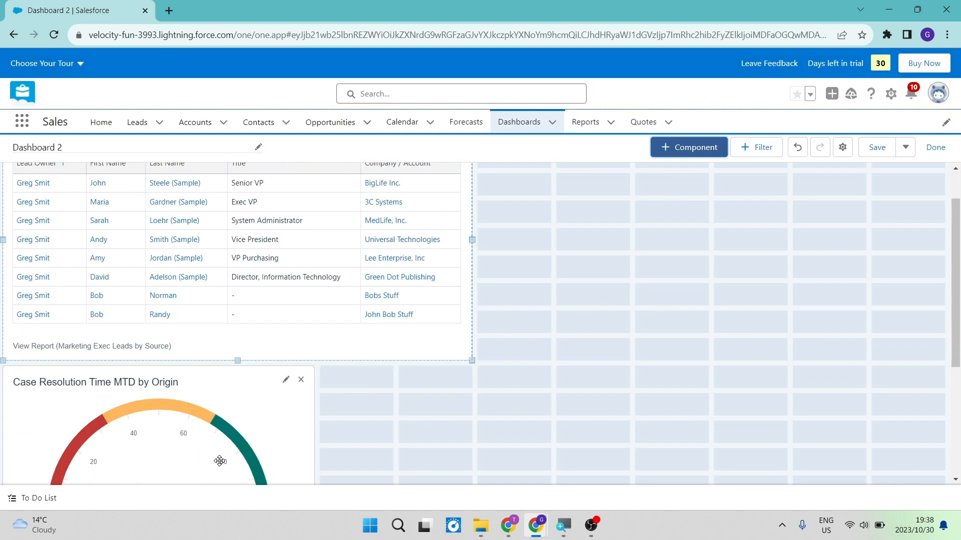
{"action": "left_click_drag", "start_coordinate": [219, 461], "coordinate": [632, 296]}
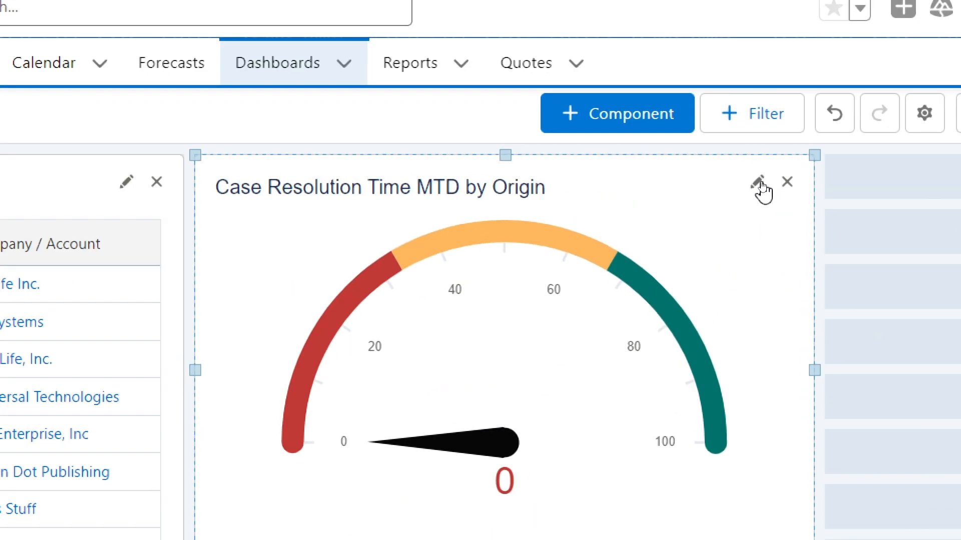
- Review the gauge component's alternative chart types, segment ranges, display units, title, footer and theme options, keeping the gauge display
{"action": "left_click", "coordinate": [760, 183]}
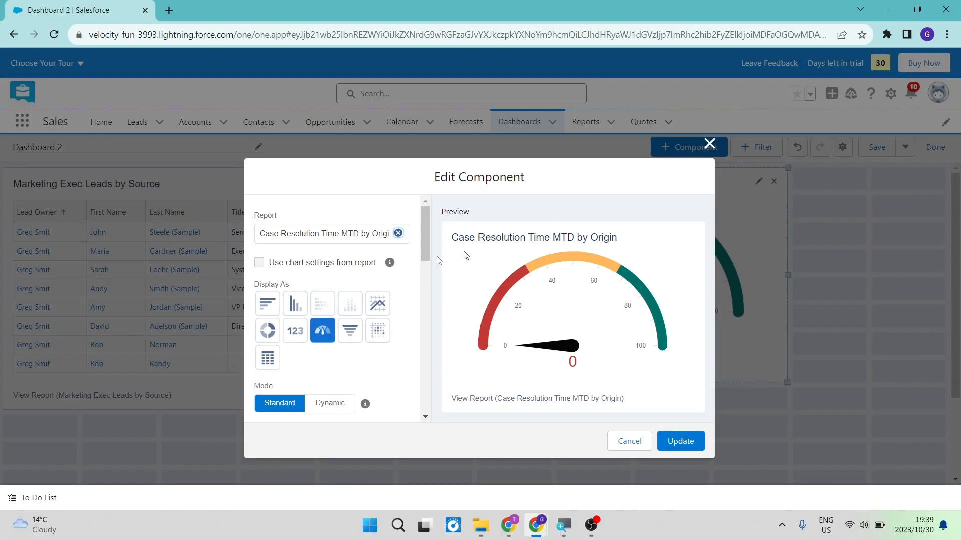
{"action": "left_click", "coordinate": [376, 332]}
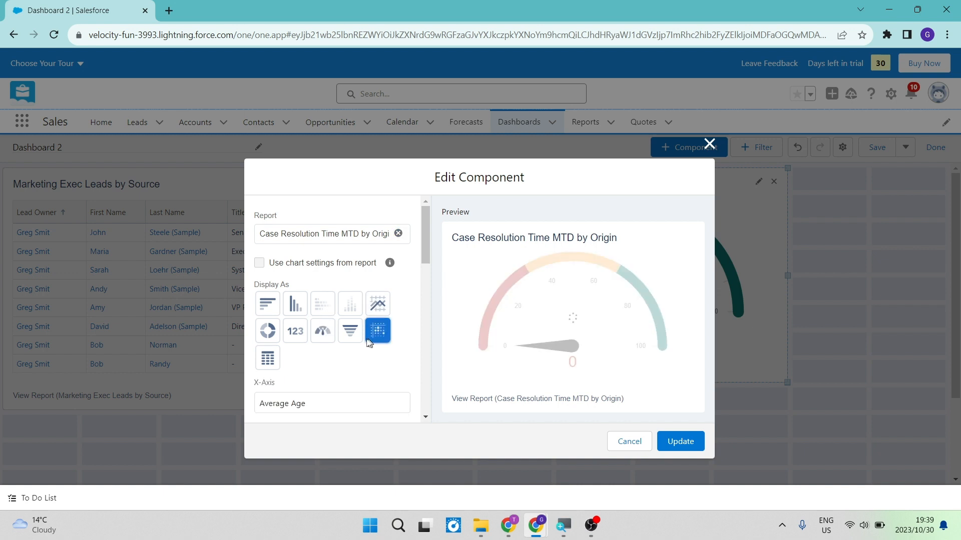
{"action": "left_click", "coordinate": [351, 333]}
{"action": "left_click", "coordinate": [322, 333]}
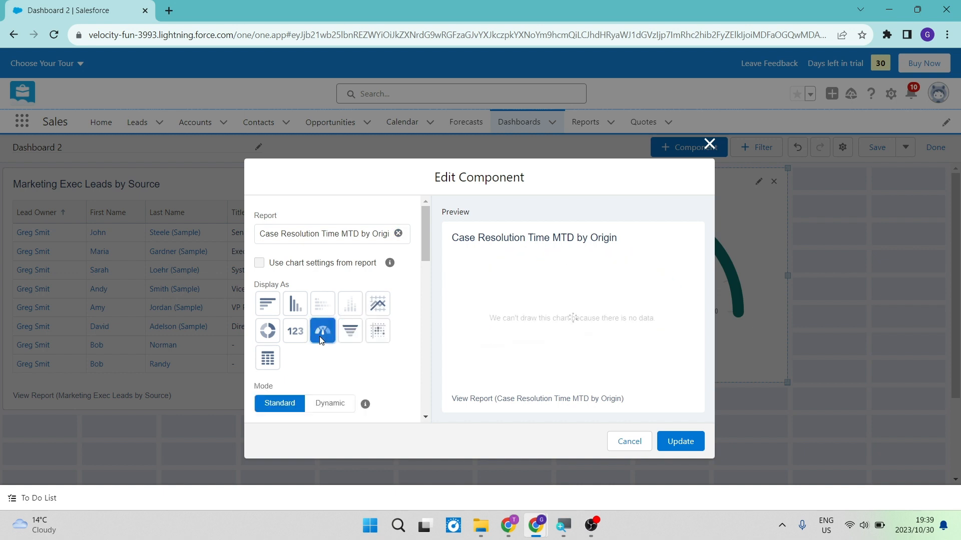
{"action": "scroll", "coordinate": [365, 359], "scroll_direction": "down", "scroll_amount": 5}
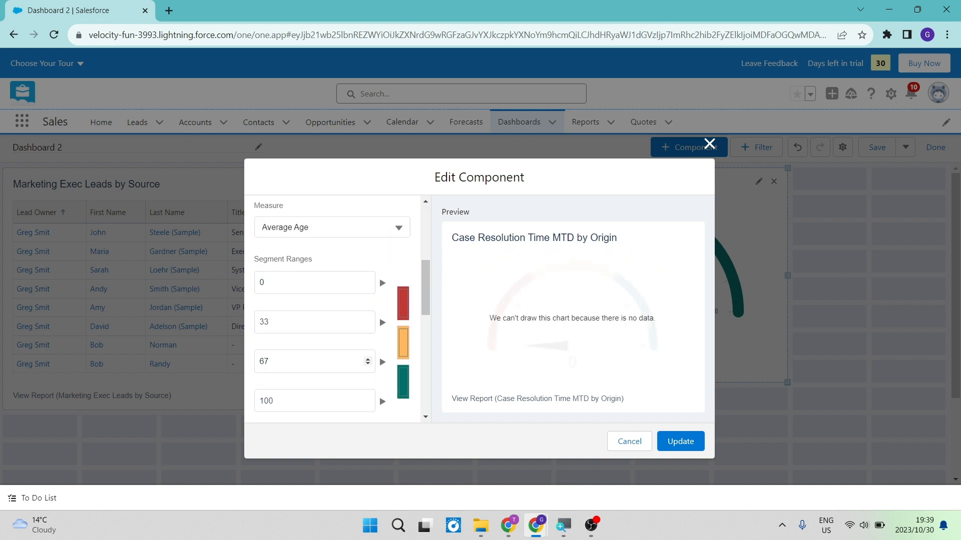
{"action": "scroll", "coordinate": [368, 362], "scroll_direction": "down", "scroll_amount": 1}
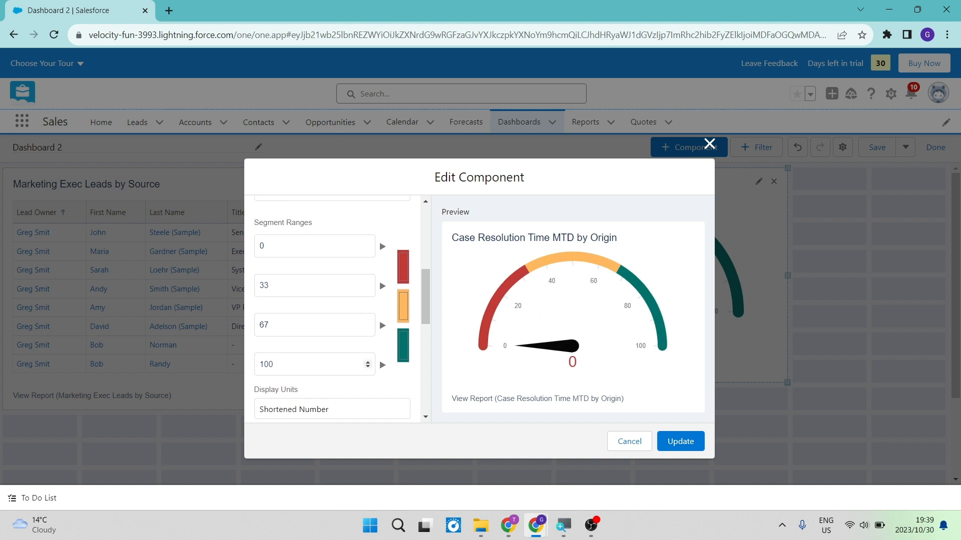
{"action": "scroll", "coordinate": [338, 334], "scroll_direction": "down", "scroll_amount": 5}
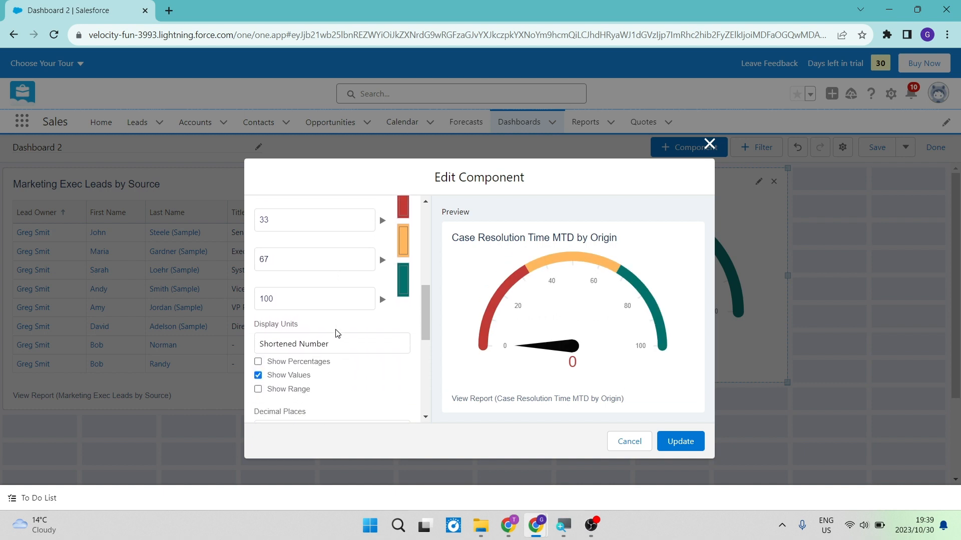
{"action": "scroll", "coordinate": [338, 334], "scroll_direction": "down", "scroll_amount": 4}
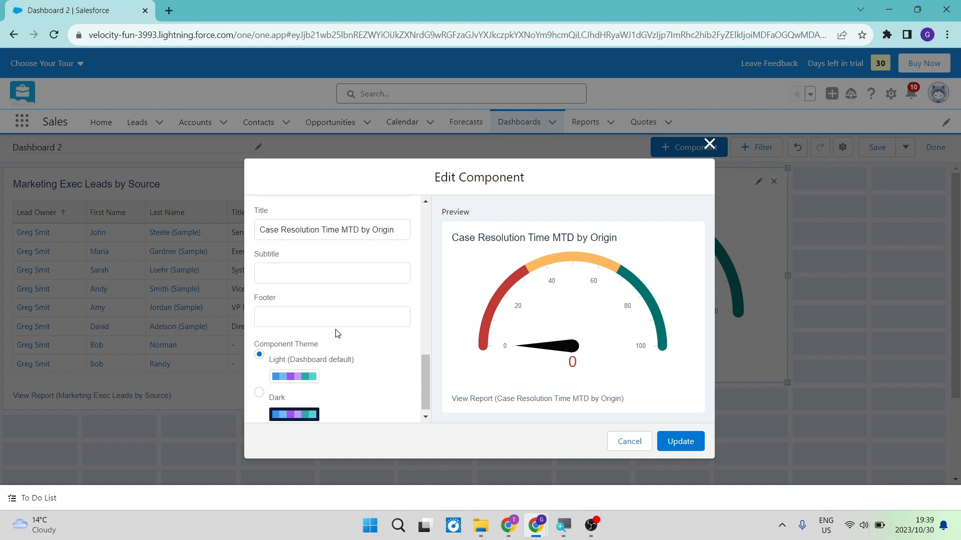
{"action": "left_click", "coordinate": [666, 445]}
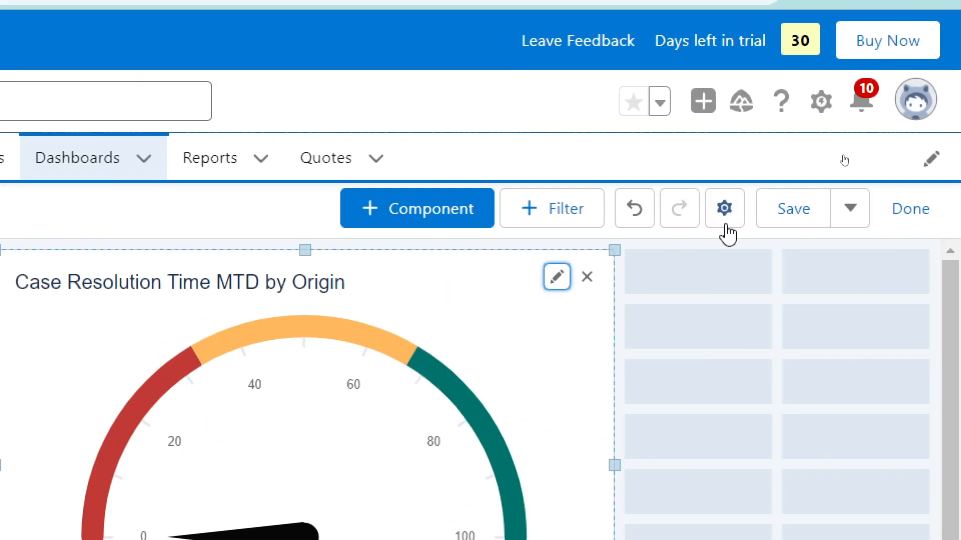
- Examine the dashboard's properties, including its folder, view-as setting, grid size, theme and palette options
{"action": "left_click", "coordinate": [724, 225]}
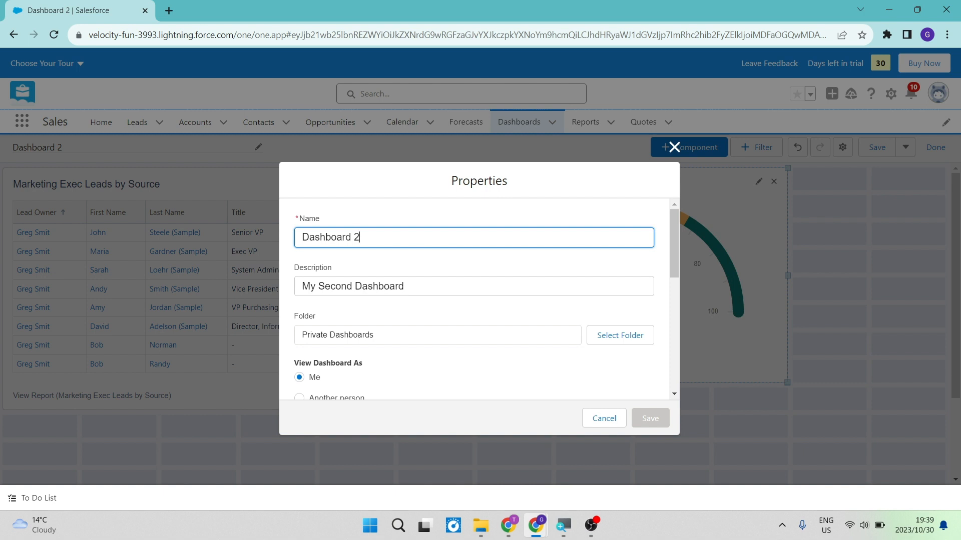
{"action": "scroll", "coordinate": [479, 300], "scroll_direction": "down", "scroll_amount": 2}
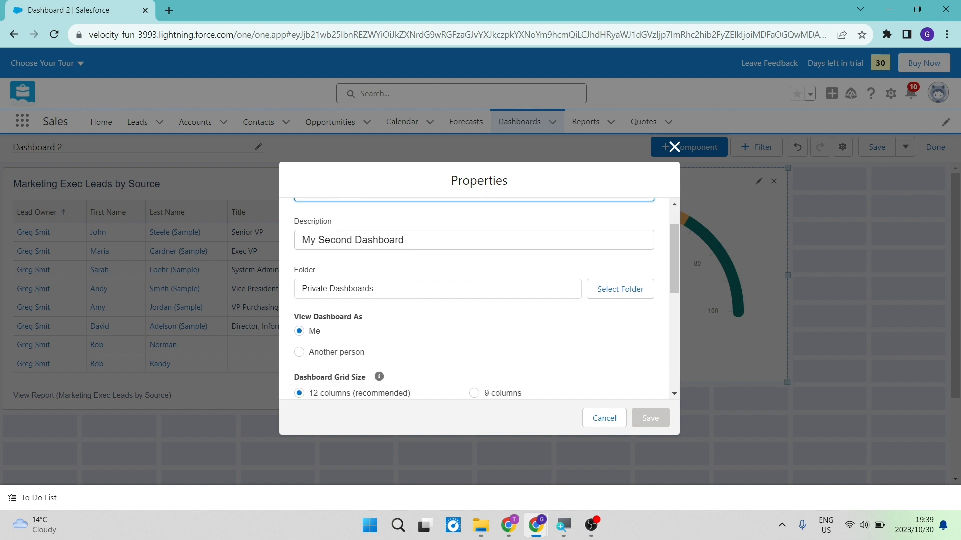
{"action": "scroll", "coordinate": [433, 290], "scroll_direction": "down", "scroll_amount": 2}
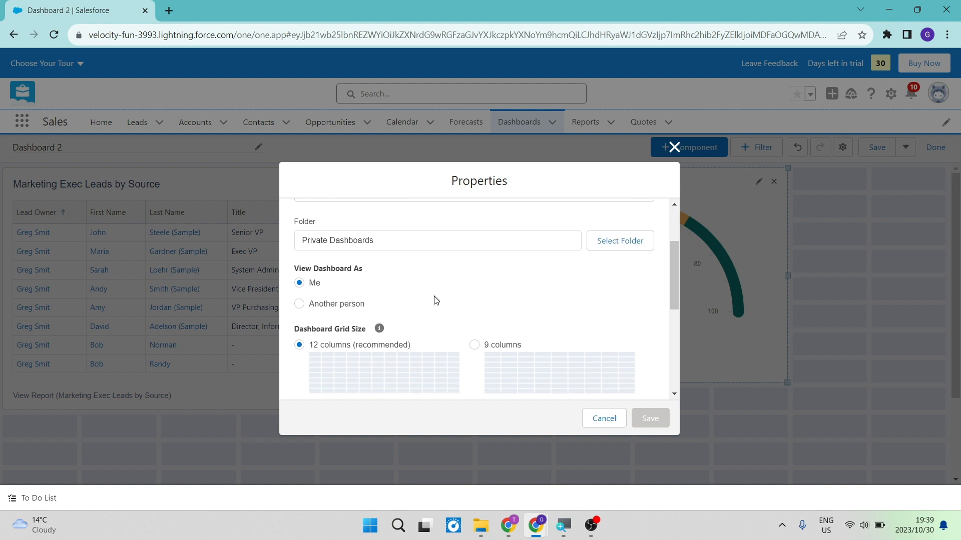
{"action": "scroll", "coordinate": [436, 312], "scroll_direction": "down", "scroll_amount": 2}
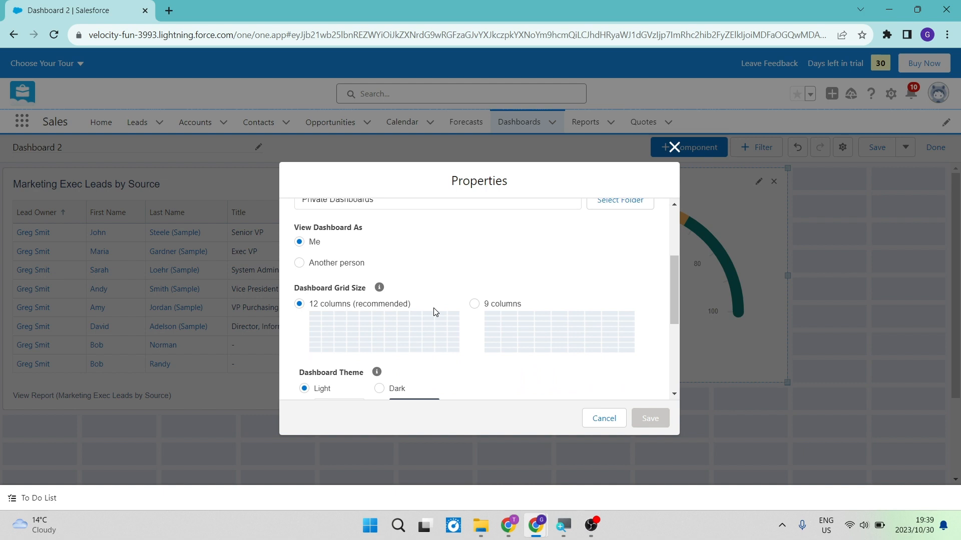
{"action": "scroll", "coordinate": [464, 272], "scroll_direction": "down", "scroll_amount": 2}
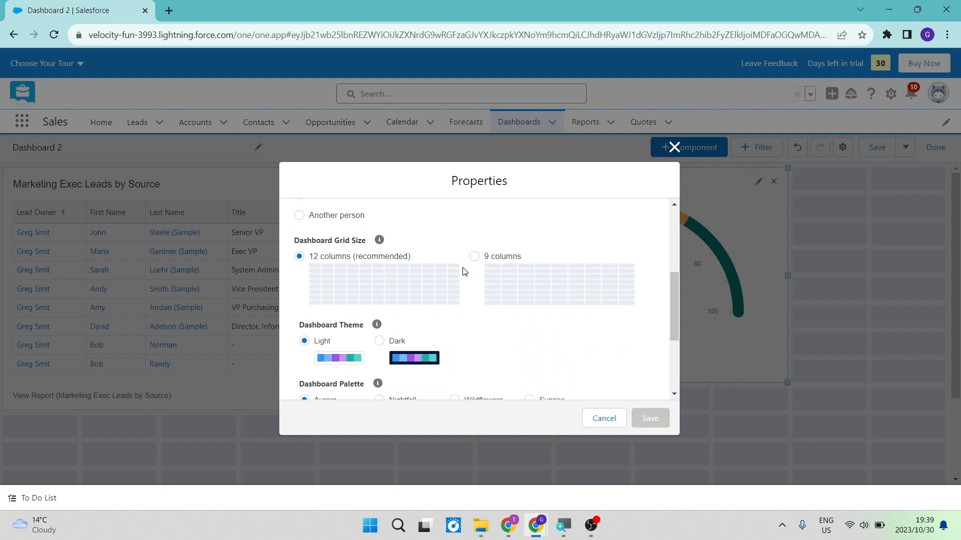
{"action": "scroll", "coordinate": [465, 272], "scroll_direction": "down", "scroll_amount": 4}
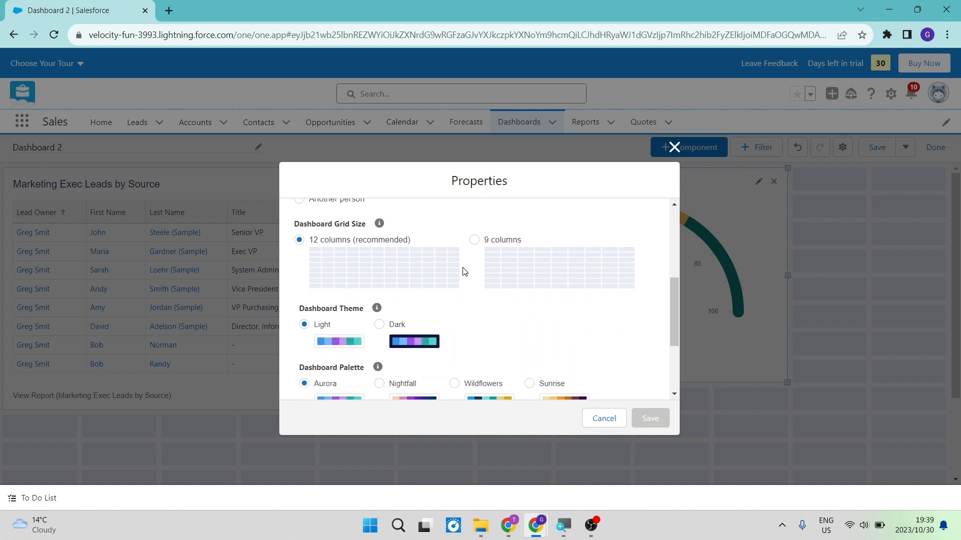
{"action": "scroll", "coordinate": [465, 272], "scroll_direction": "down", "scroll_amount": 2}
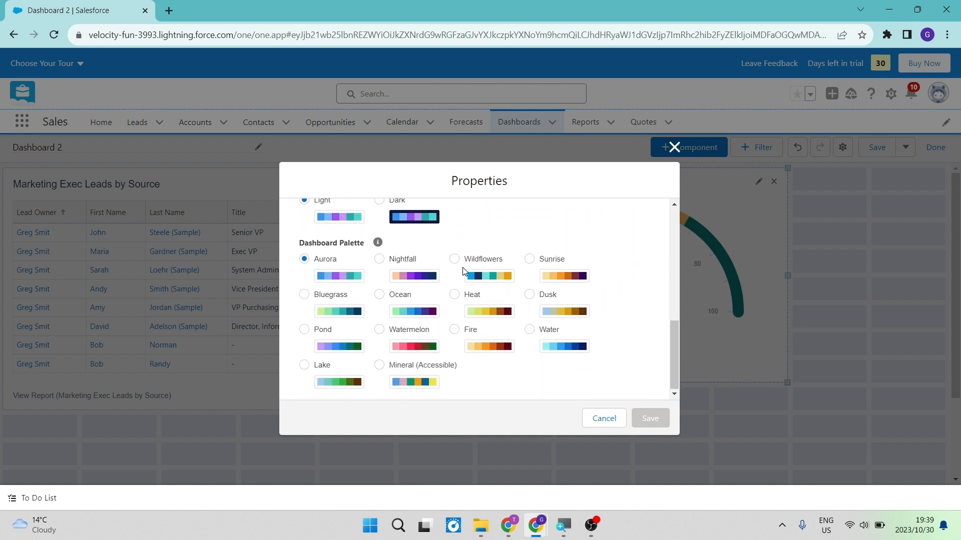
- Compare the Nightfall, Wildflowers, Sunrise and Dusk palettes, choose Fire as the dashboard palette and save the properties
{"action": "left_click", "coordinate": [379, 259]}
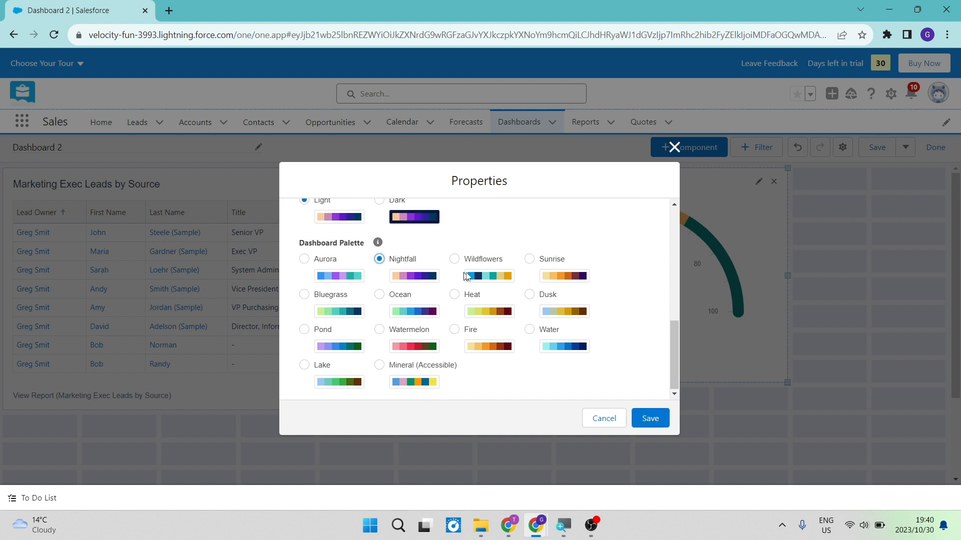
{"action": "left_click", "coordinate": [455, 260]}
{"action": "left_click", "coordinate": [529, 260]}
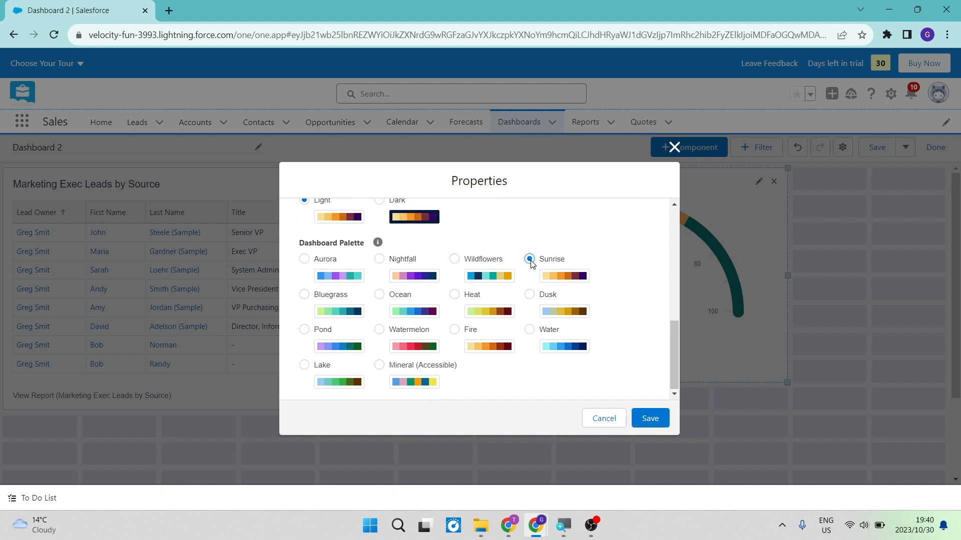
{"action": "left_click", "coordinate": [529, 295]}
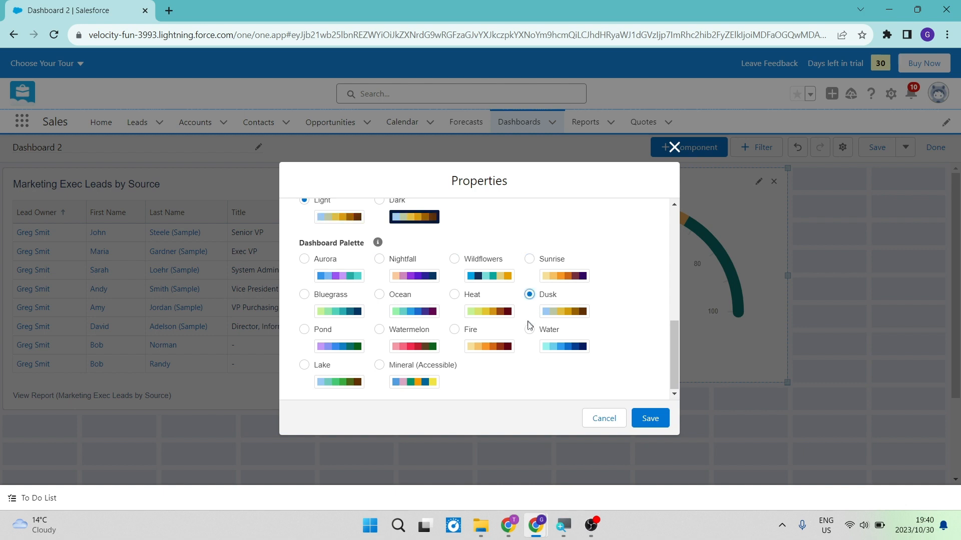
{"action": "left_click", "coordinate": [458, 331]}
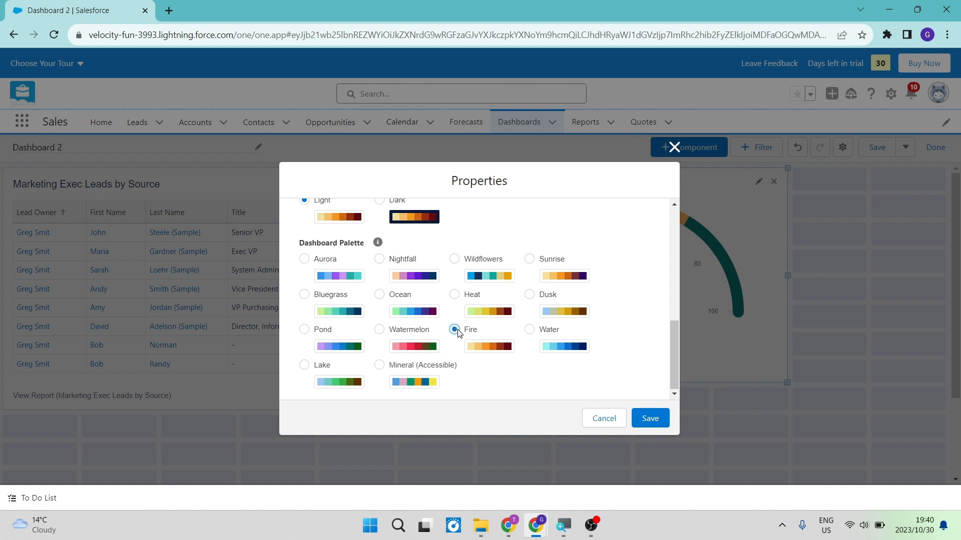
{"action": "left_click", "coordinate": [640, 415]}
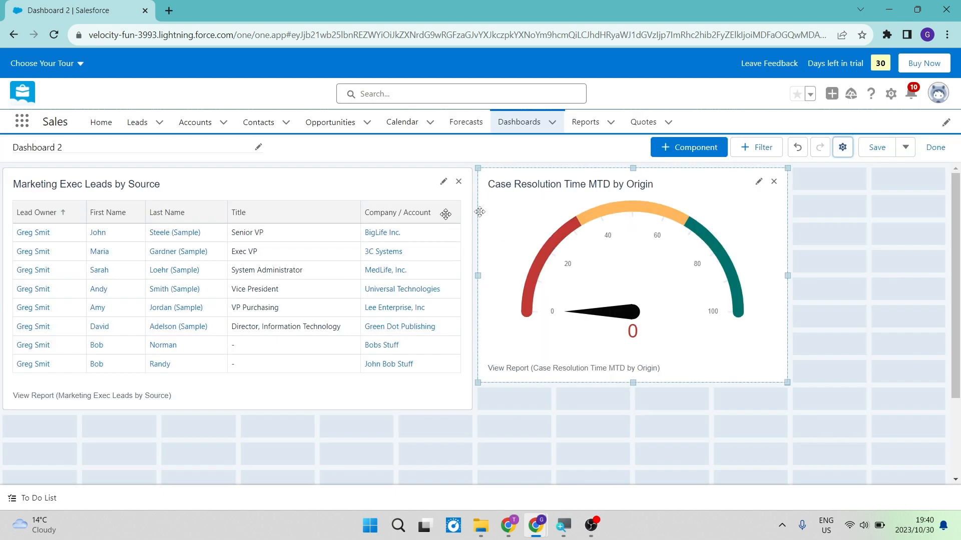
- Set the Marketing Exec Leads by Source table's component theme to Dark and update the component on the dashboard
{"action": "left_click", "coordinate": [444, 181]}
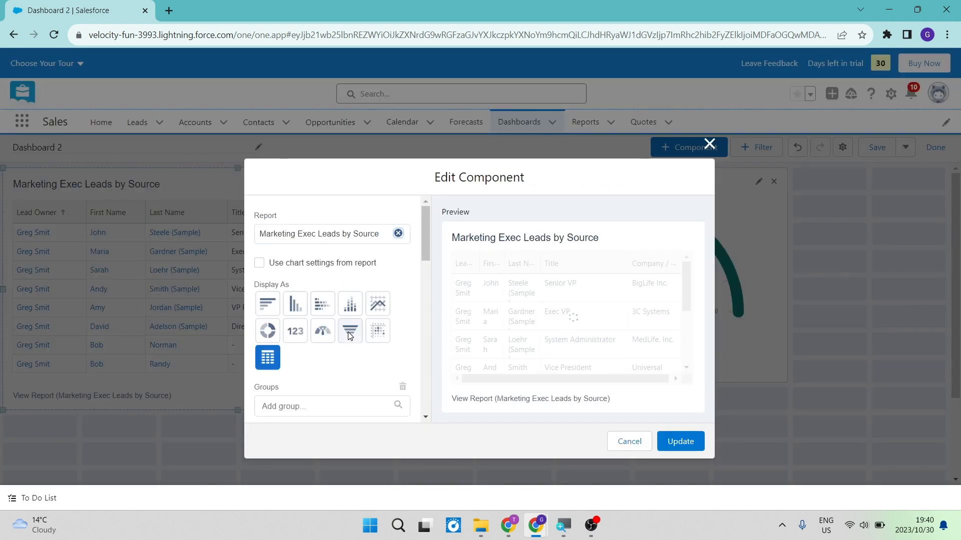
{"action": "scroll", "coordinate": [349, 333], "scroll_direction": "down", "scroll_amount": 10}
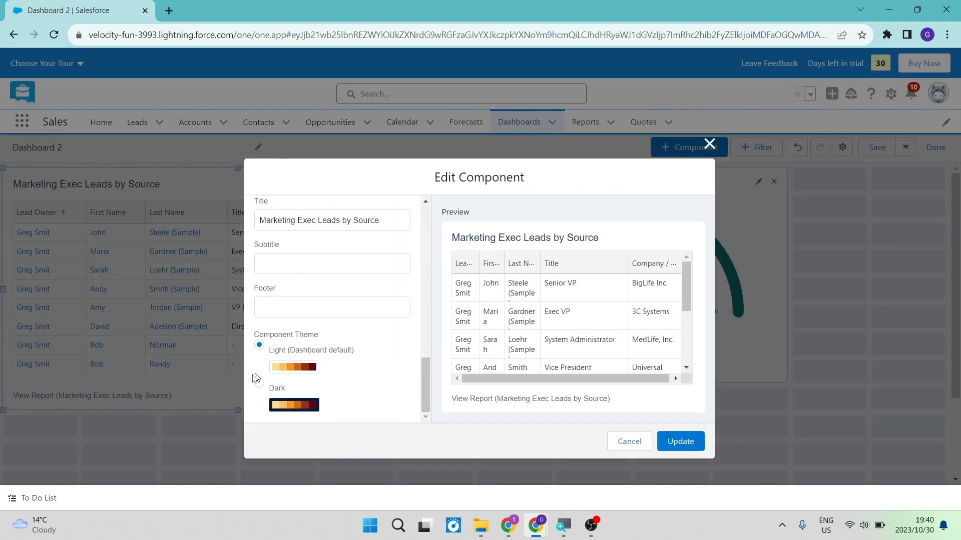
{"action": "left_click", "coordinate": [259, 384]}
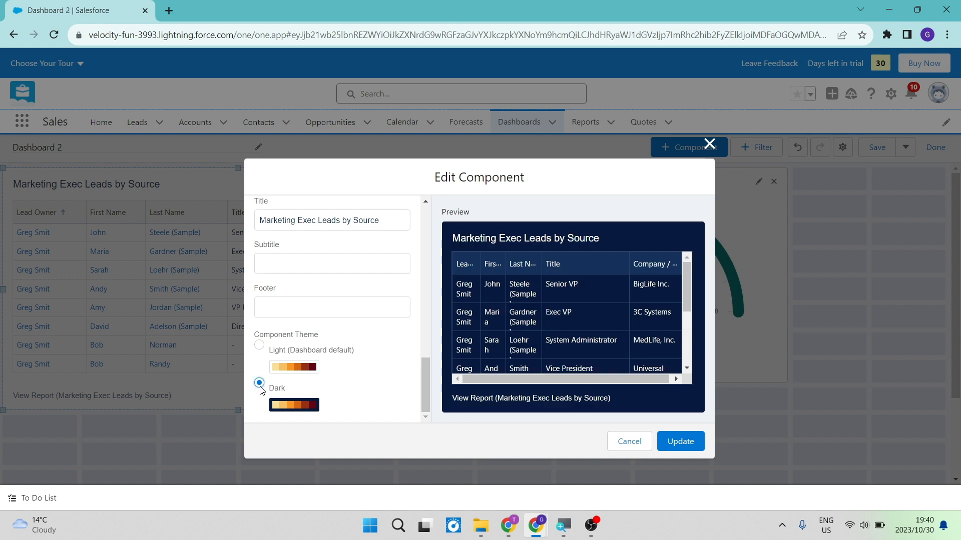
{"action": "left_click", "coordinate": [673, 441]}
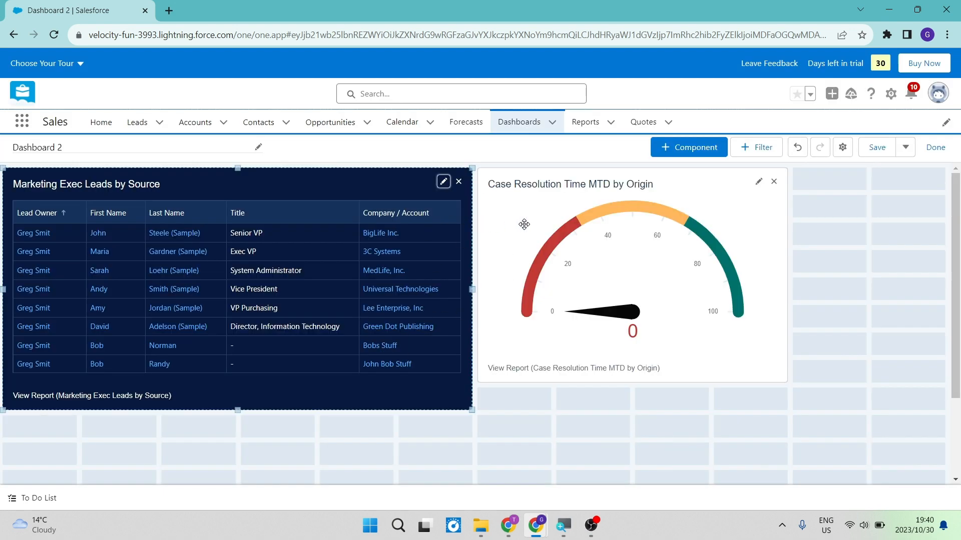
{"action": "scroll", "coordinate": [547, 321], "scroll_direction": "down", "scroll_amount": 3}
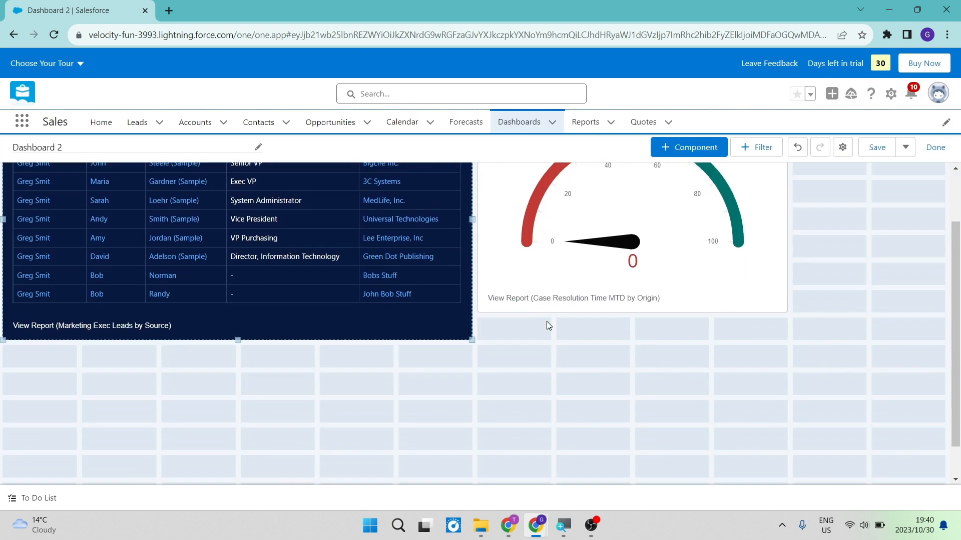
{"action": "scroll", "coordinate": [547, 321], "scroll_direction": "up", "scroll_amount": 3}
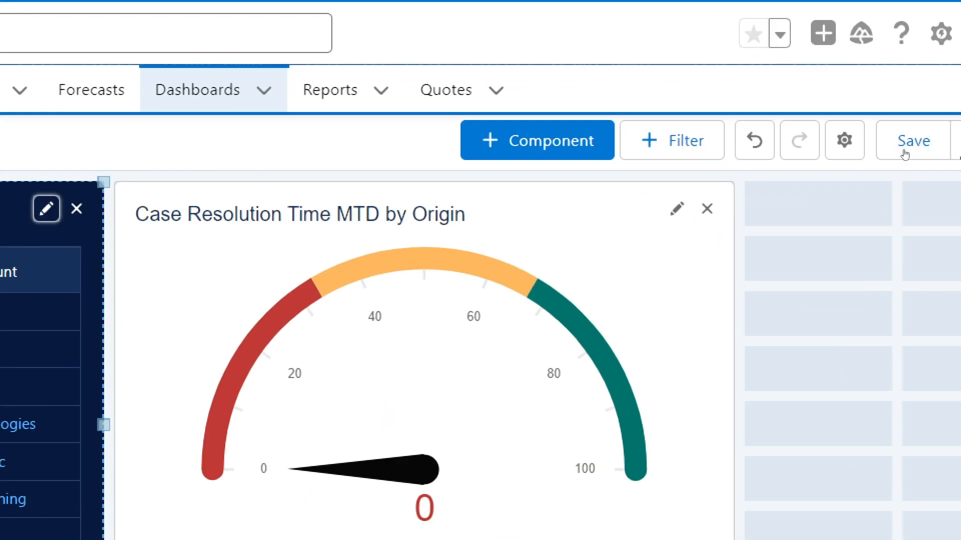
- Save a copy of the dashboard under the name Dashboard 3 in Private Dashboards and return to the list of recent dashboards
{"action": "left_click", "coordinate": [905, 147]}
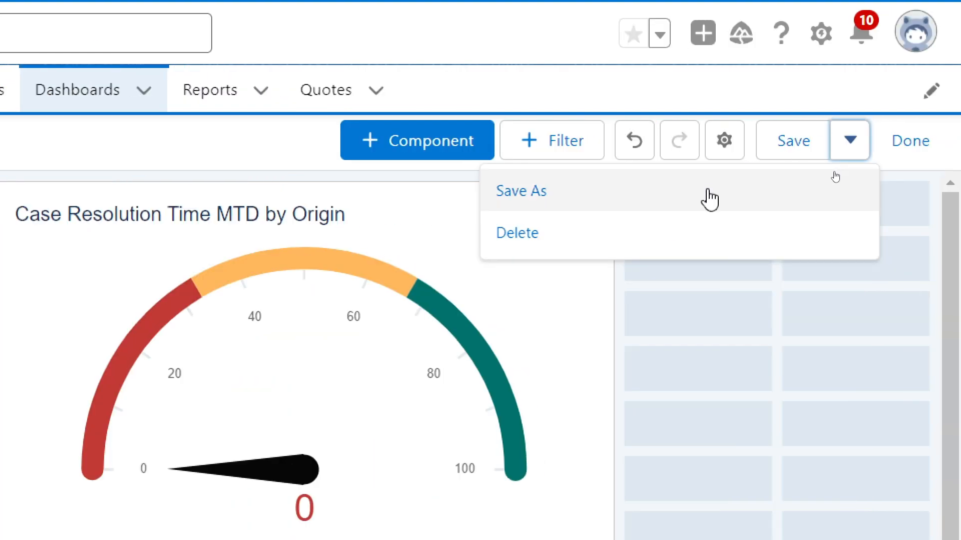
{"action": "left_click", "coordinate": [709, 191]}
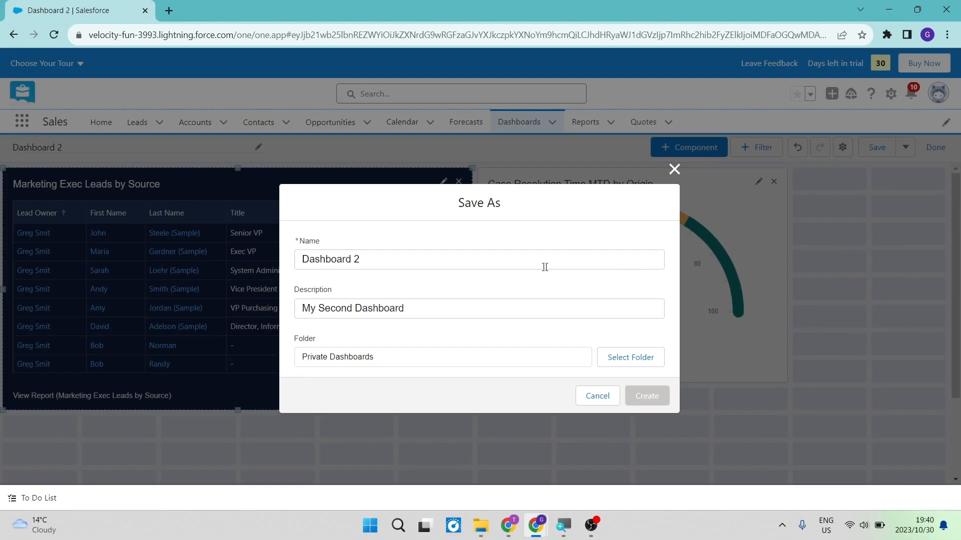
{"action": "left_click", "coordinate": [545, 267]}
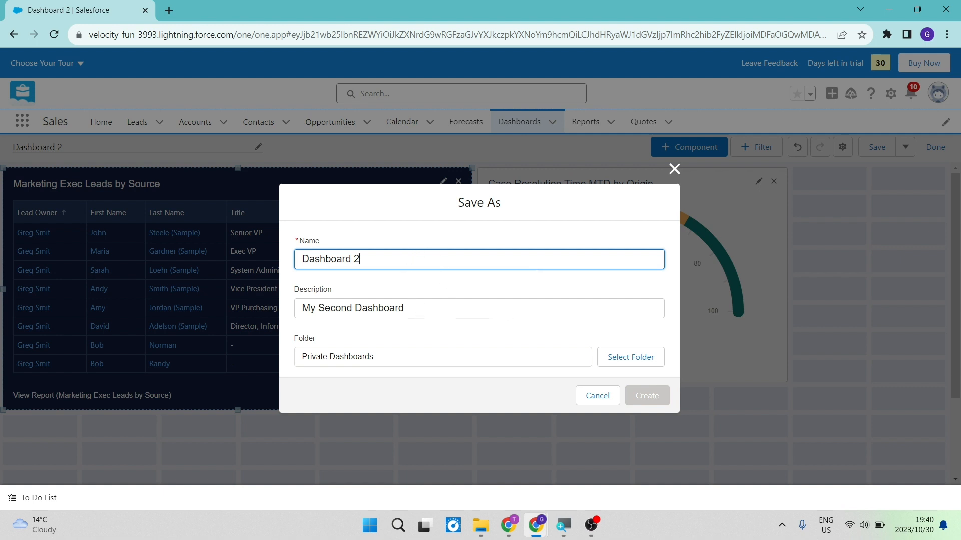
{"action": "left_click", "coordinate": [407, 308]}
{"action": "double_click", "coordinate": [419, 260]}
{"action": "key", "text": "BackSpace"}
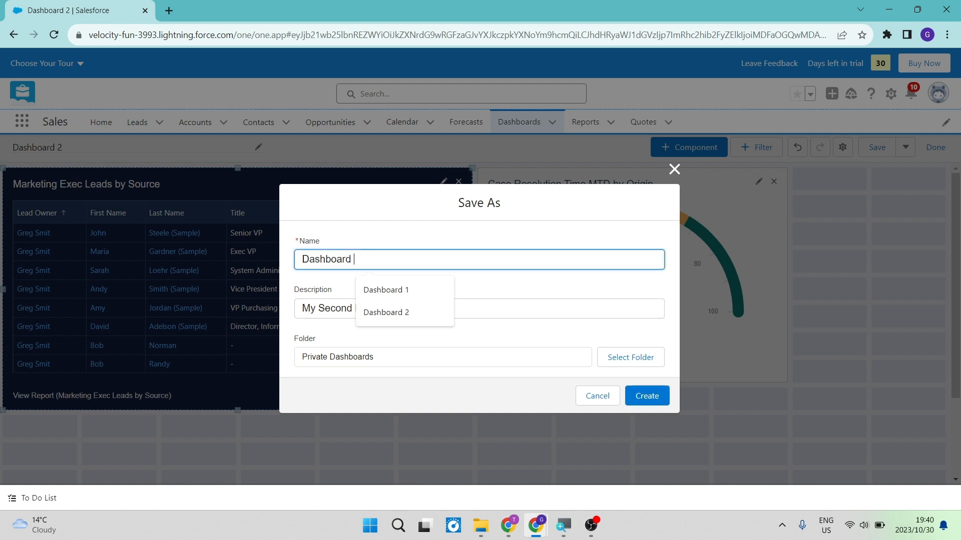
{"action": "type", "text": "3"}
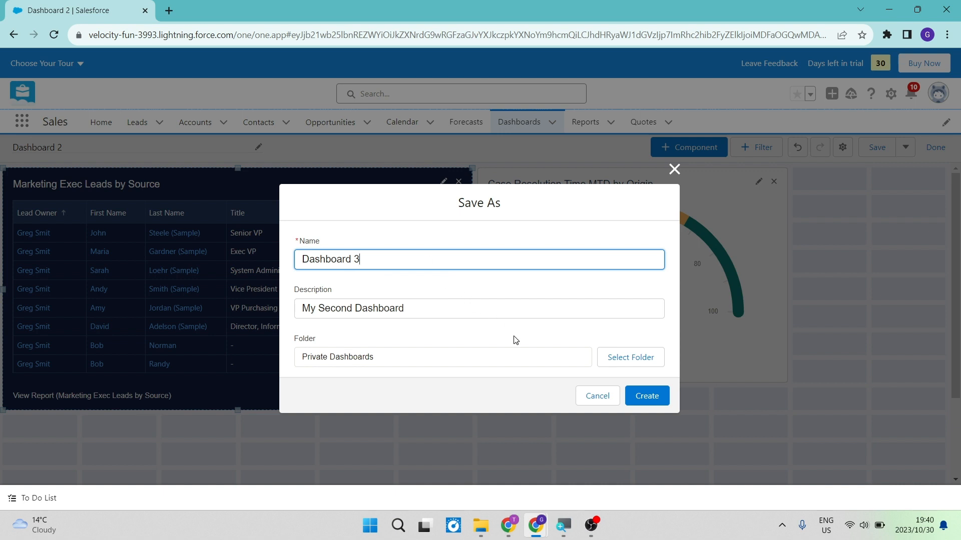
{"action": "left_click", "coordinate": [651, 397]}
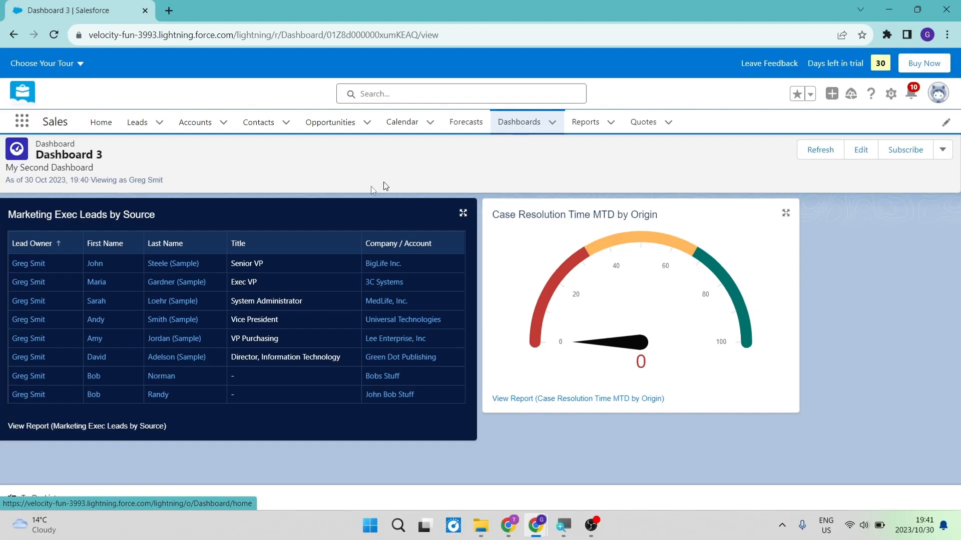
{"action": "left_click", "coordinate": [515, 126]}
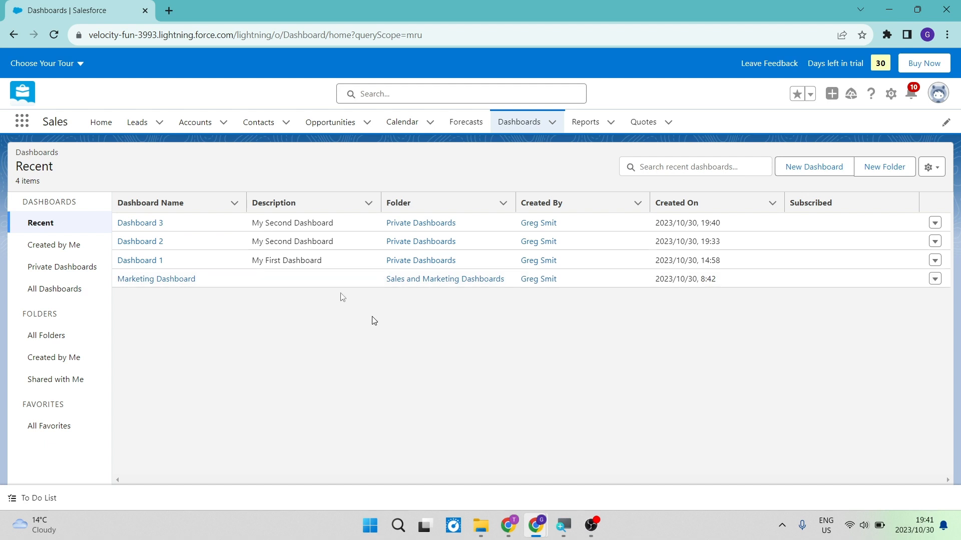
{"action": "left_click", "coordinate": [943, 167]}
{"action": "left_click", "coordinate": [944, 167]}
{"action": "key", "text": "XF86MonBrightnessUp"}
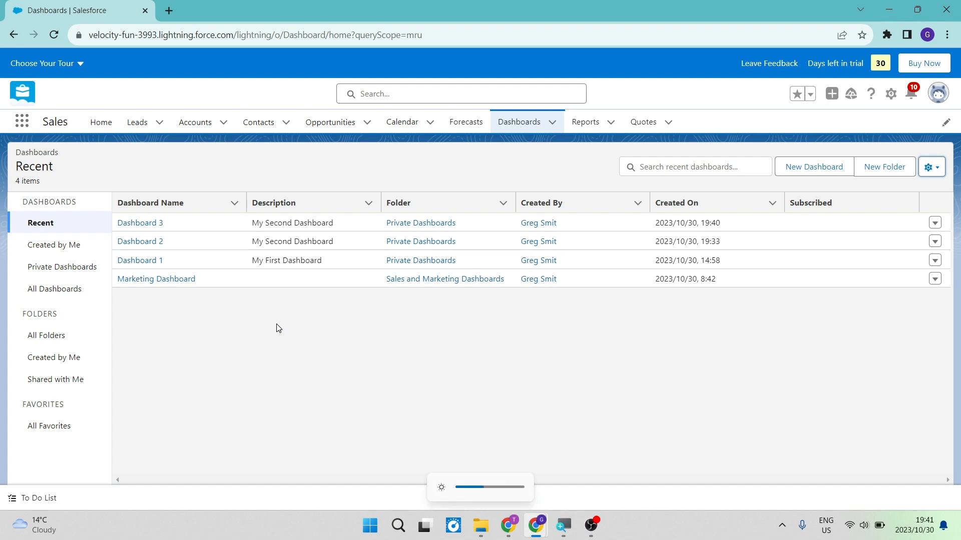